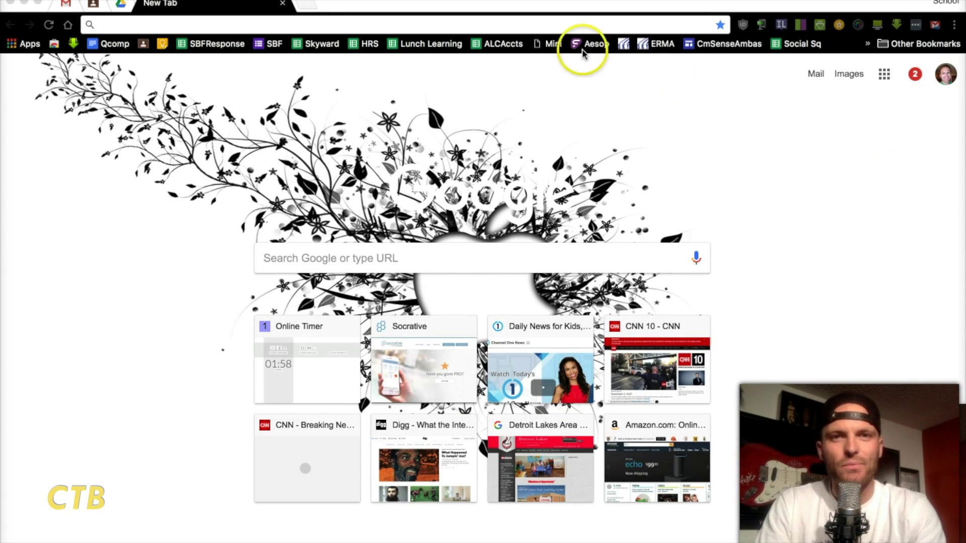
Open the Student Behavior Report 2017-2018 form from the SBF bookmark
left_click(269, 44)
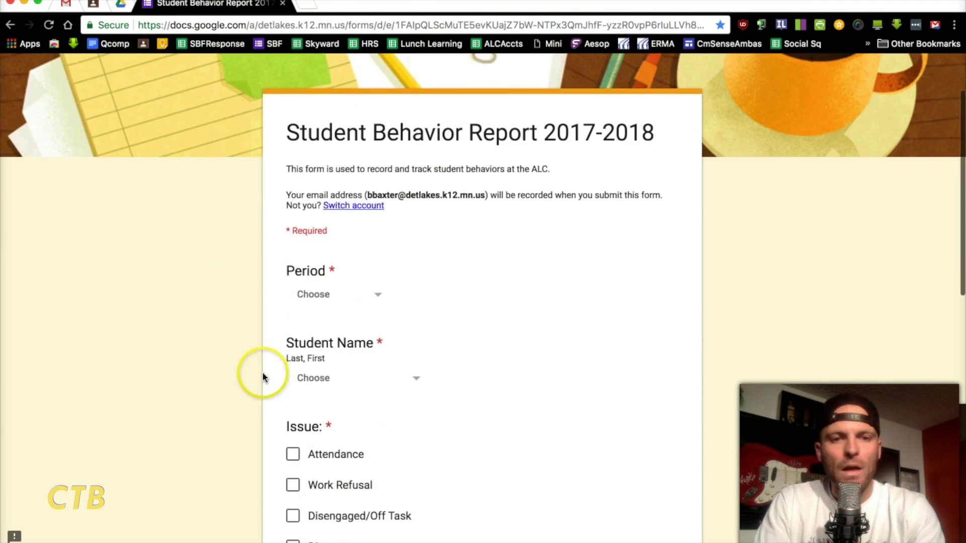
scroll(255, 342, "down", 1)
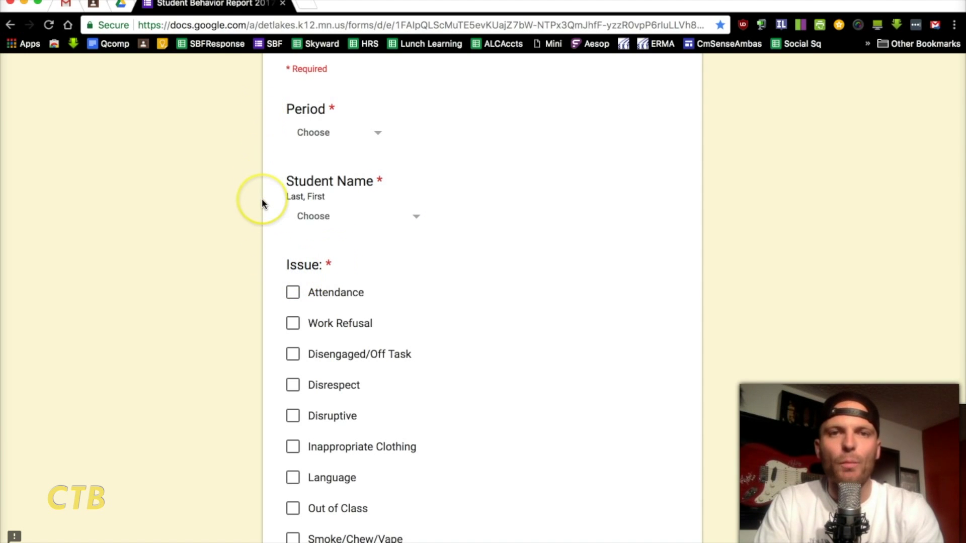
Browse the Period and Student Name dropdown lists without choosing a value
scroll(267, 159, "up", 1)
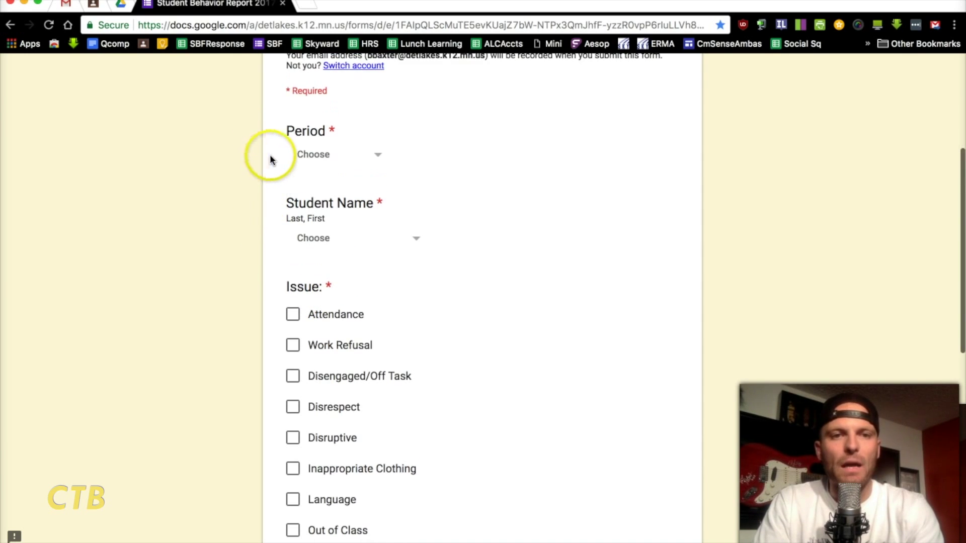
left_click(316, 157)
scroll(322, 286, "down", 2)
left_click(252, 294)
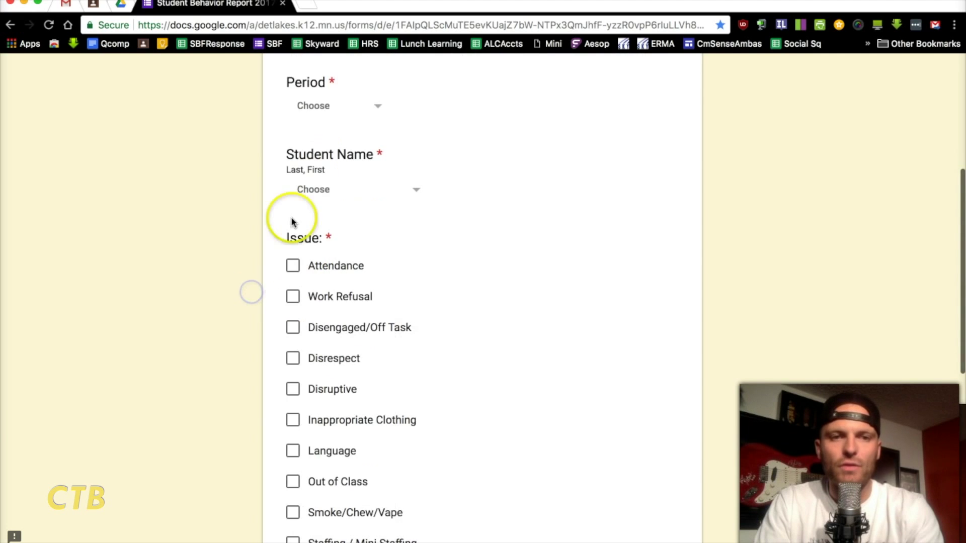
left_click(334, 199)
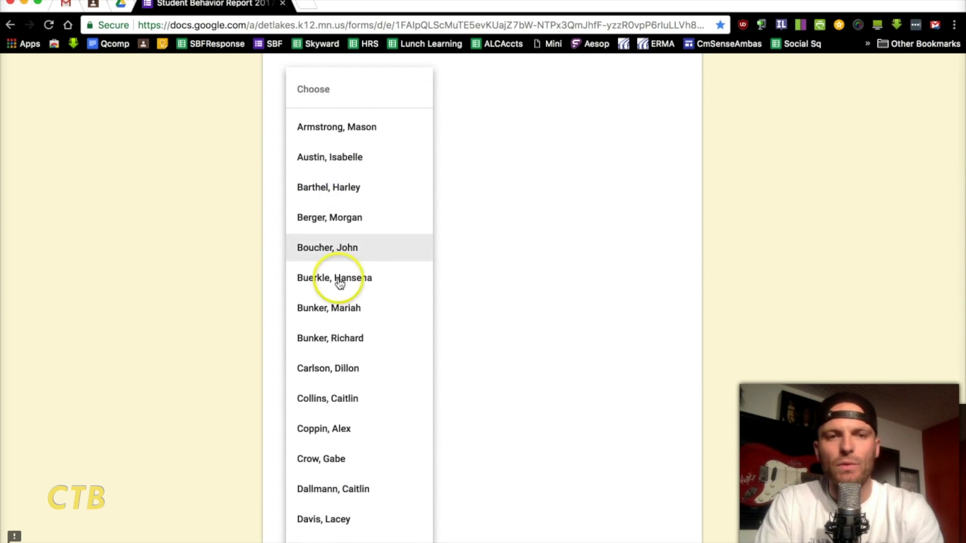
scroll(338, 301, "down", 4)
left_click(237, 317)
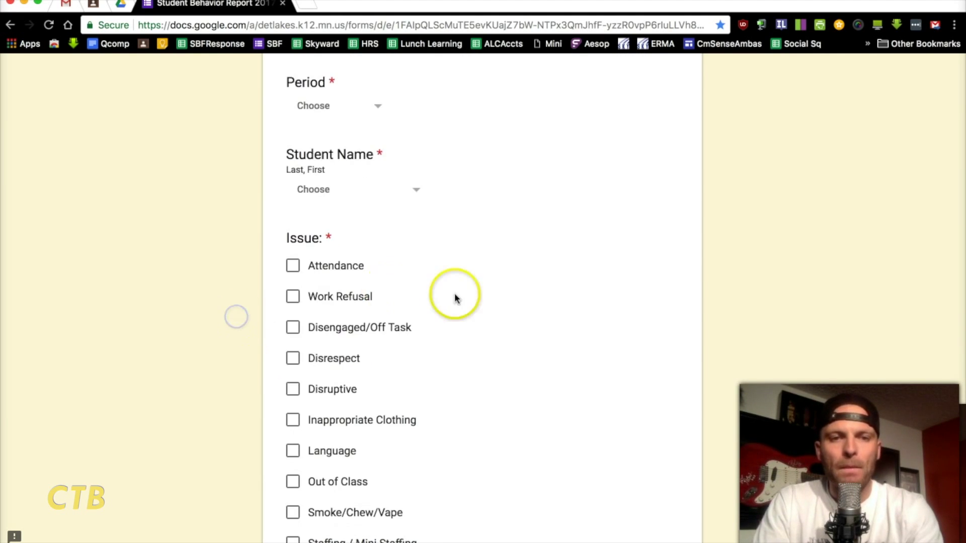
Tick and untick Disruptive, tick Other, and try submitting with an empty description
scroll(382, 287, "down", 4)
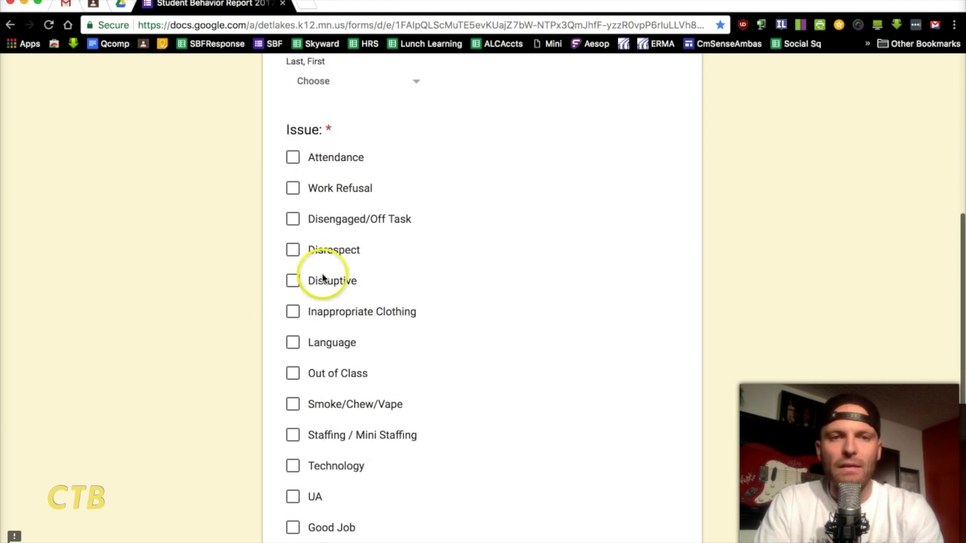
left_click(292, 281)
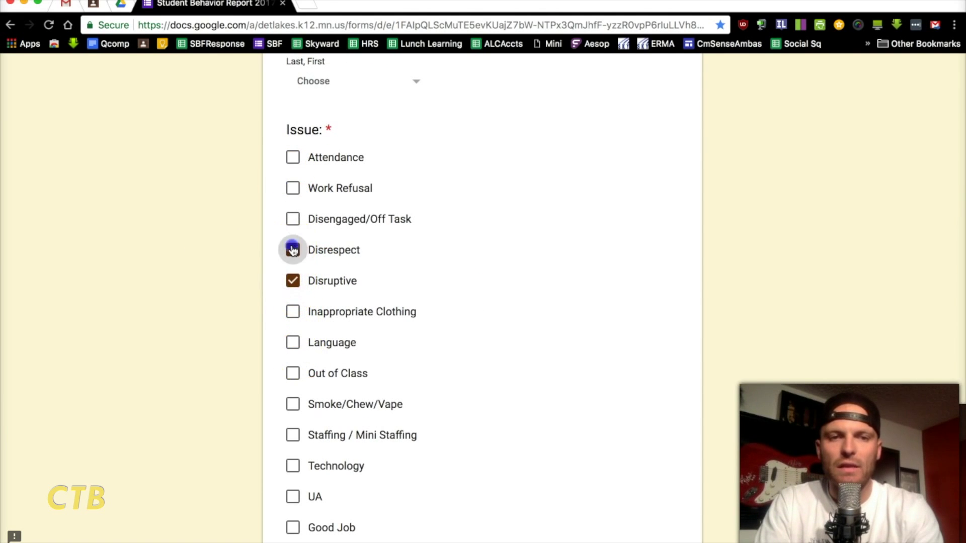
left_click(292, 281)
scroll(294, 302, "down", 4)
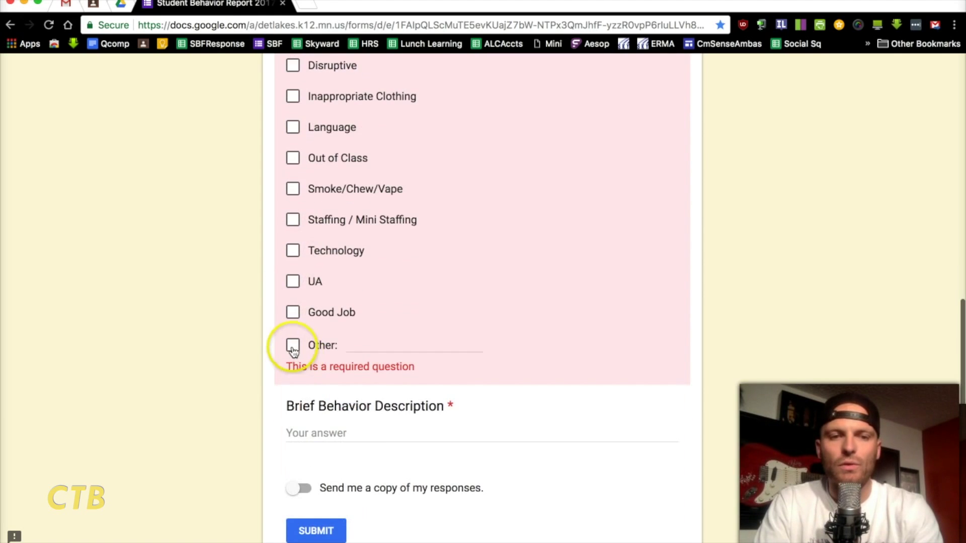
left_click(292, 346)
scroll(273, 406, "down", 2)
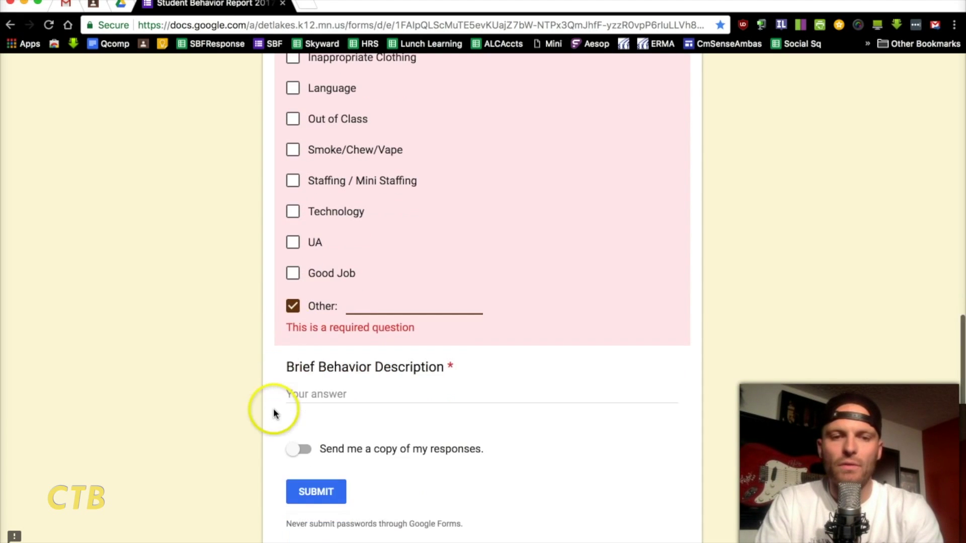
left_click(315, 337)
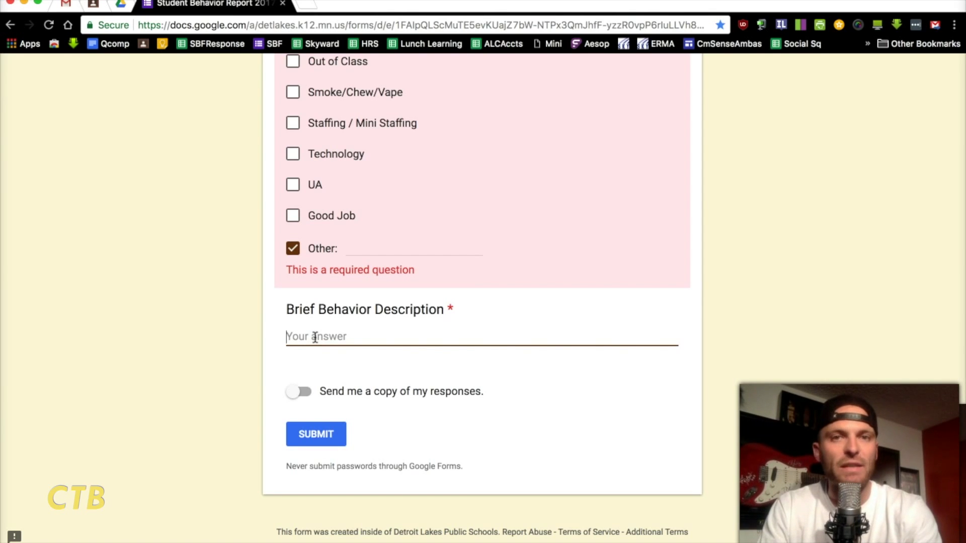
left_click(322, 432)
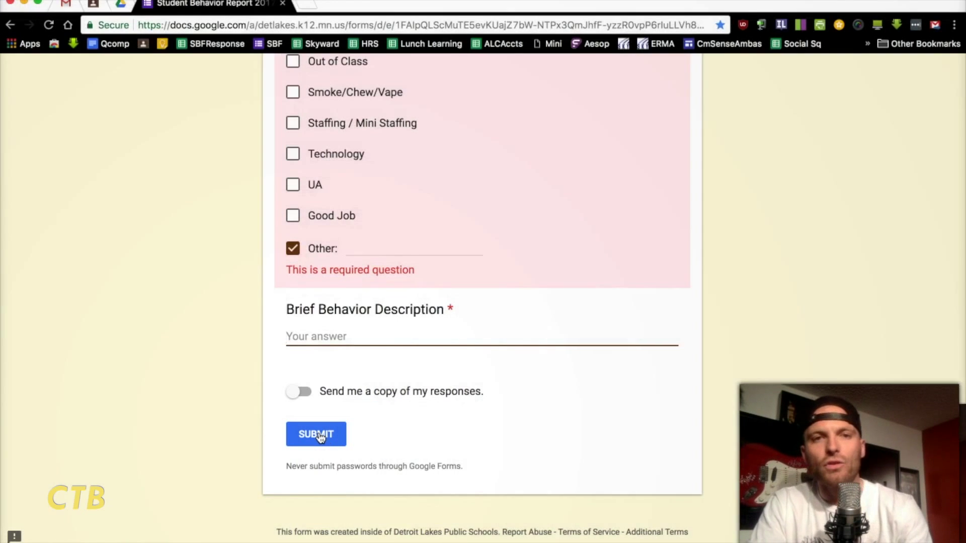
left_click(307, 4)
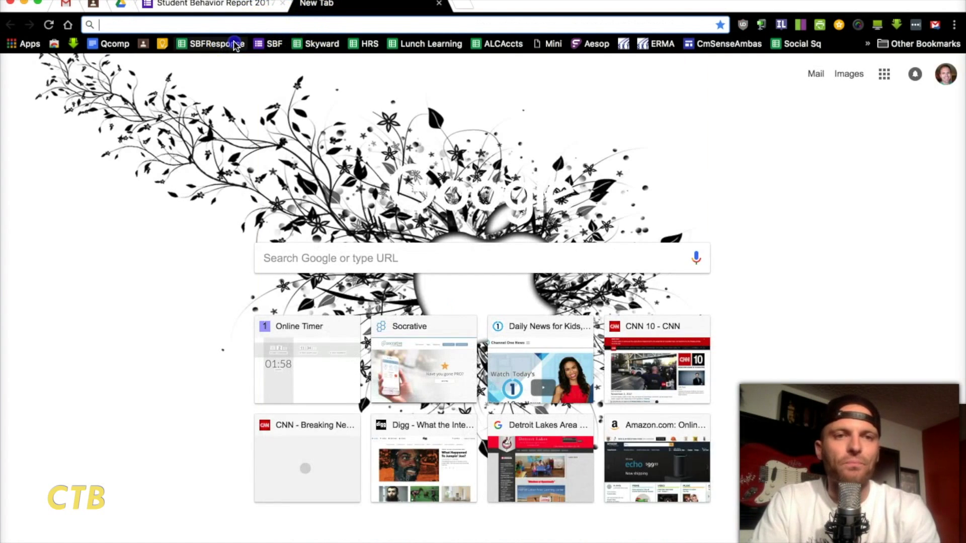
left_click(236, 43)
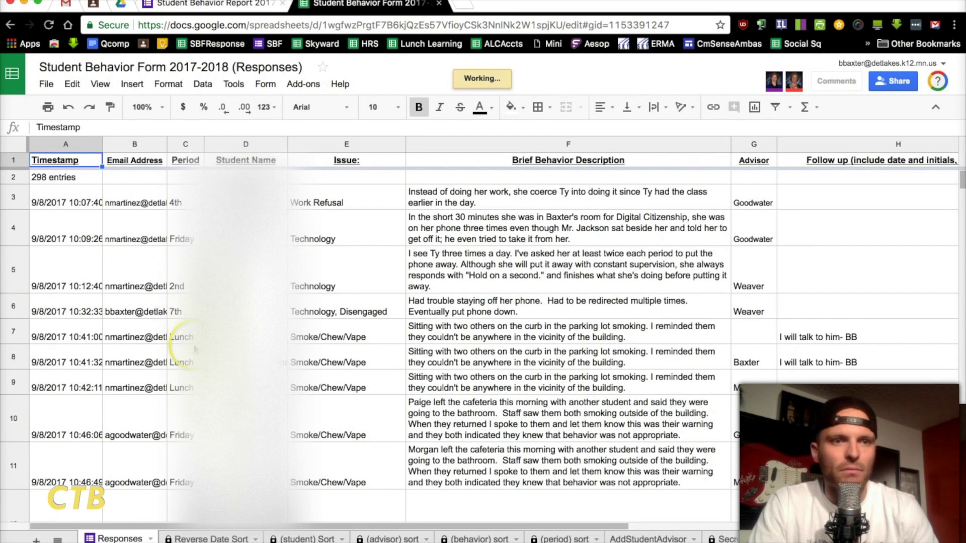
scroll(195, 349, "down", 5)
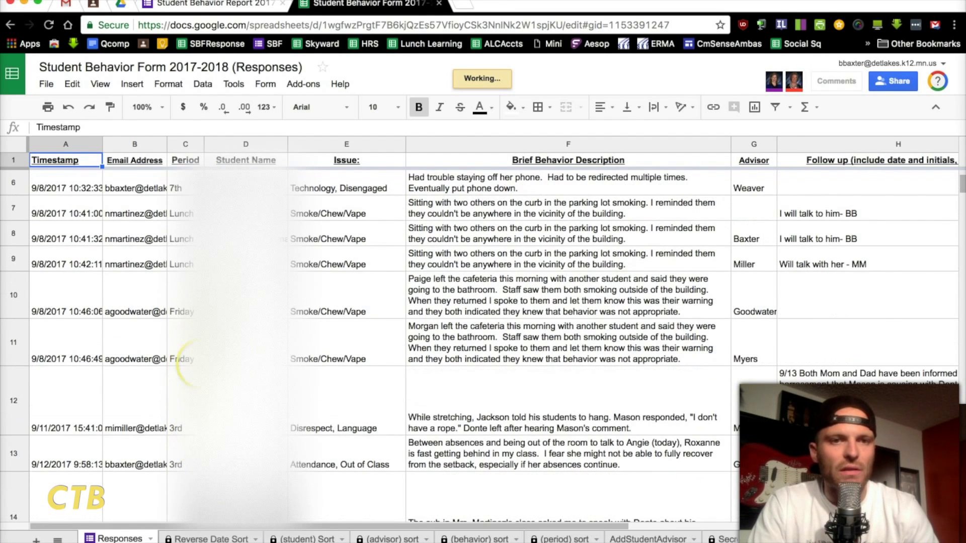
scroll(191, 422, "down", 7)
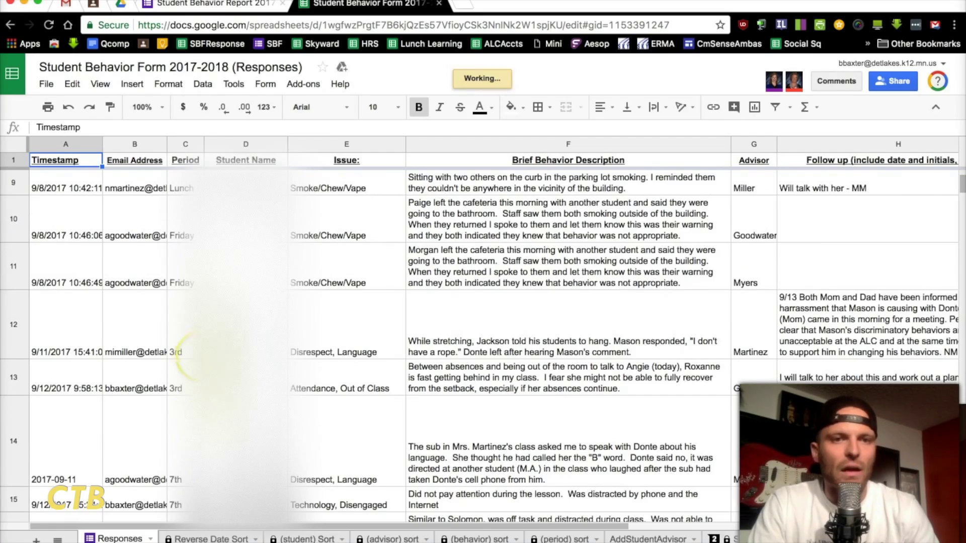
scroll(480, 347, "down", 20)
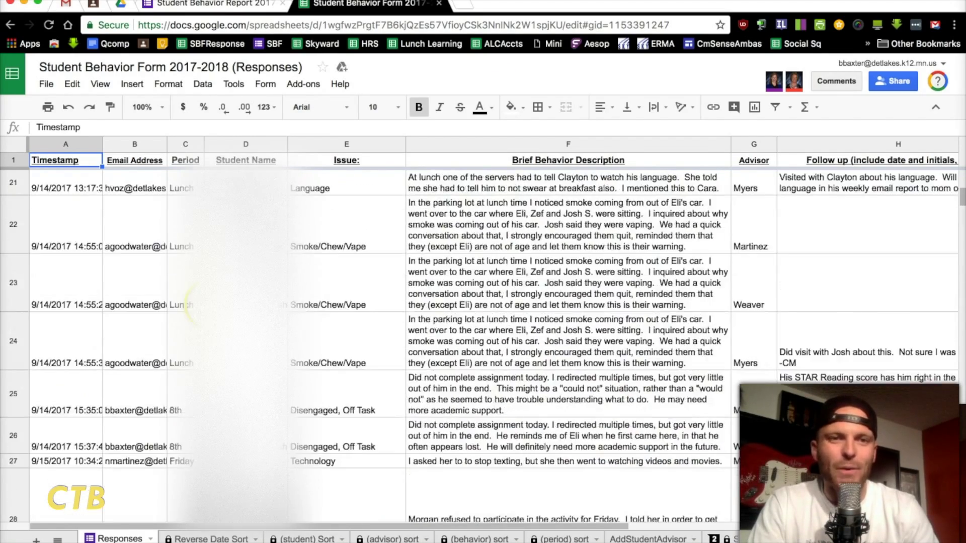
scroll(480, 347, "down", 20)
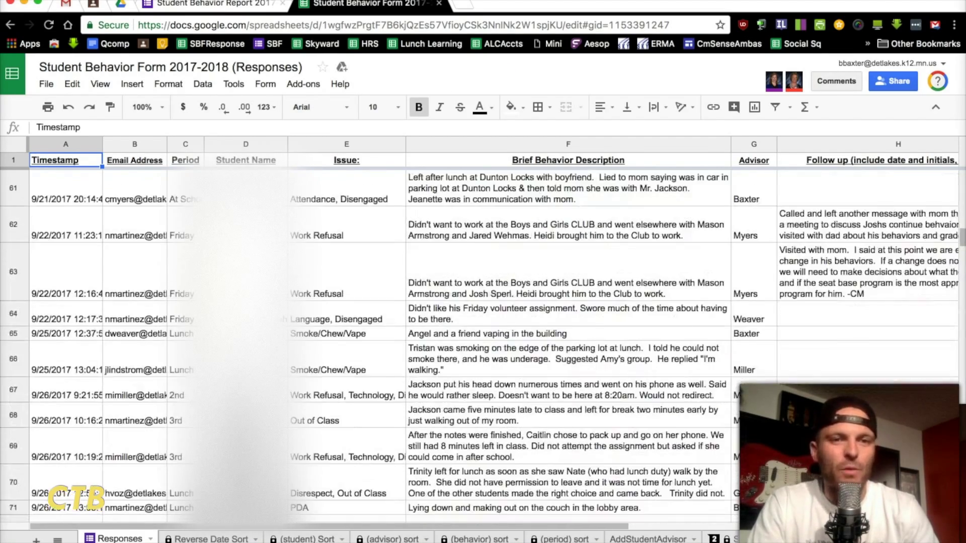
scroll(480, 347, "down", 10)
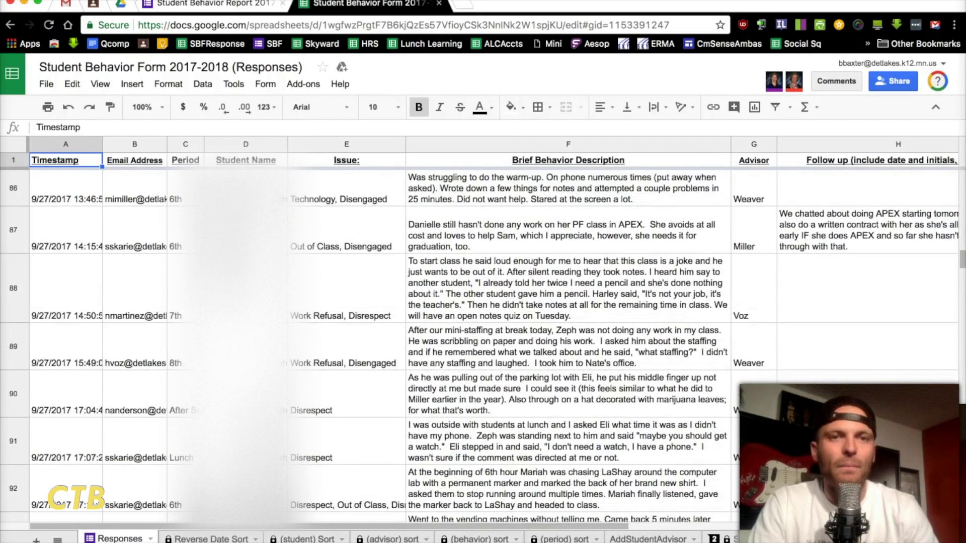
left_click(441, 6)
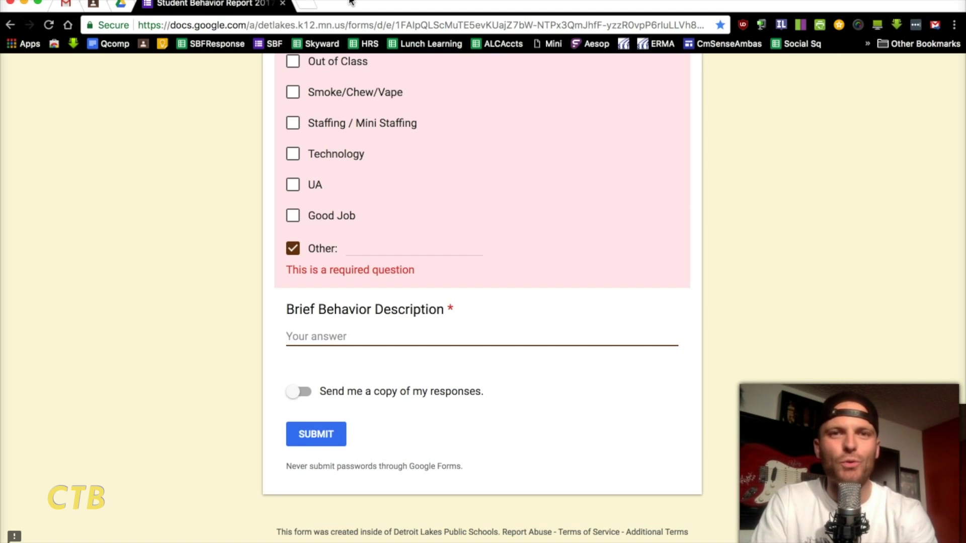
In a new tab, go to My Drive and choose NEW > More to reach Google Forms
left_click(307, 4)
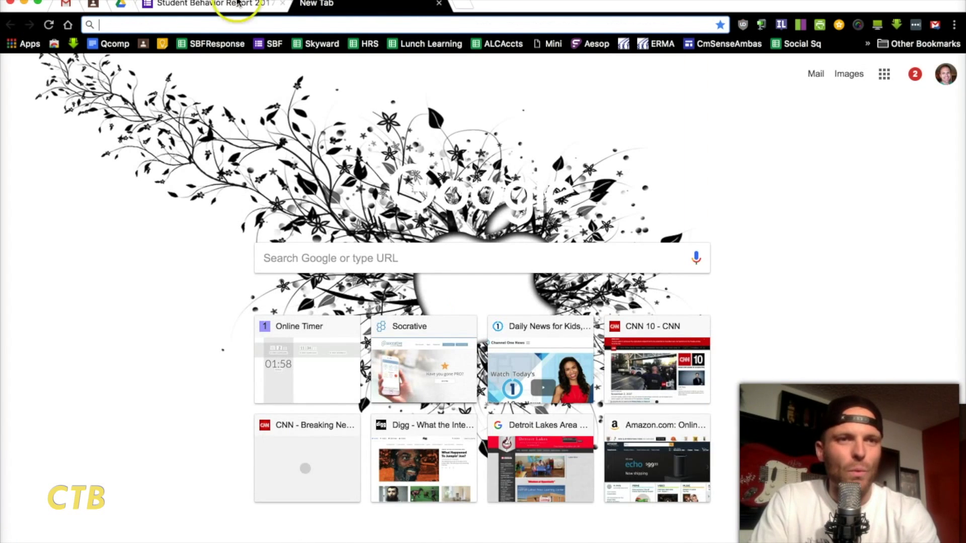
left_click(121, 4)
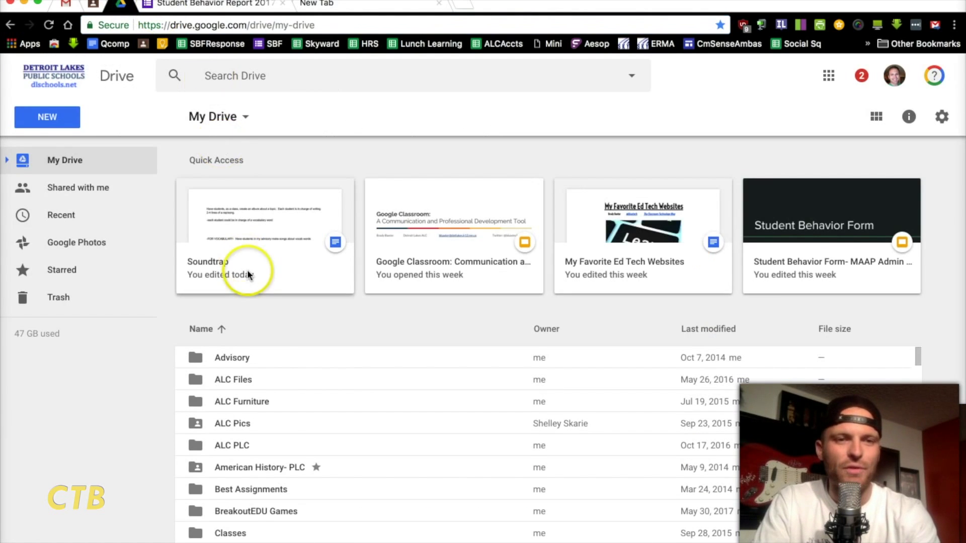
scroll(286, 398, "down", 5)
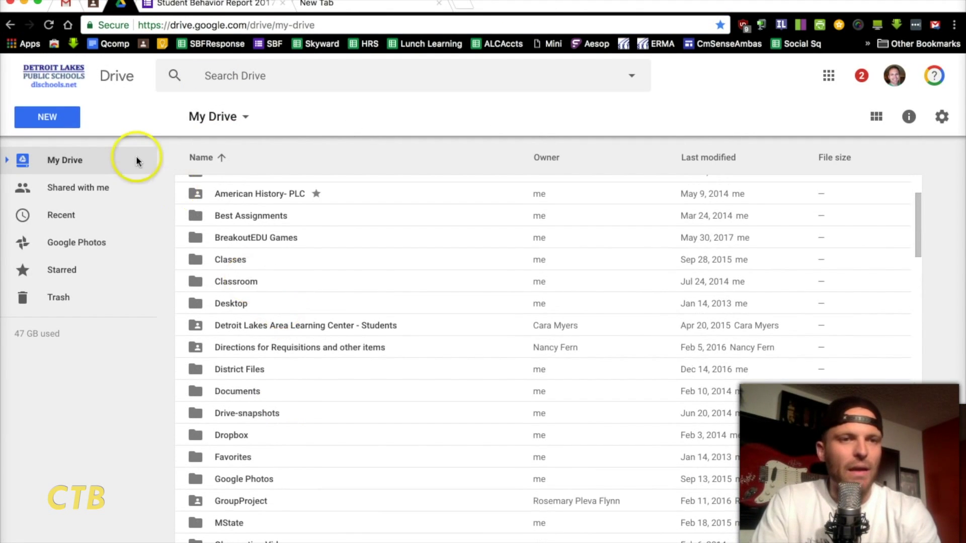
left_click(136, 159)
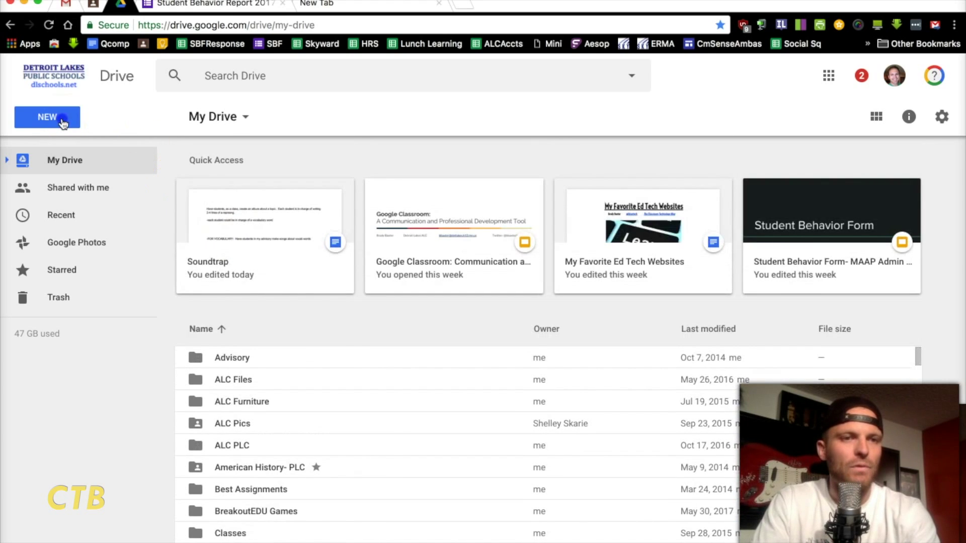
left_click(63, 122)
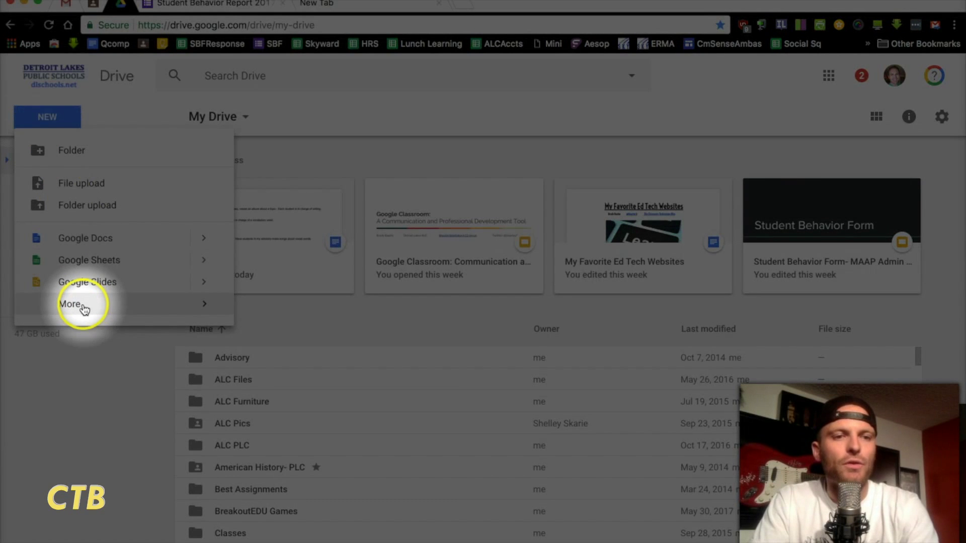
mouse_move(83, 307)
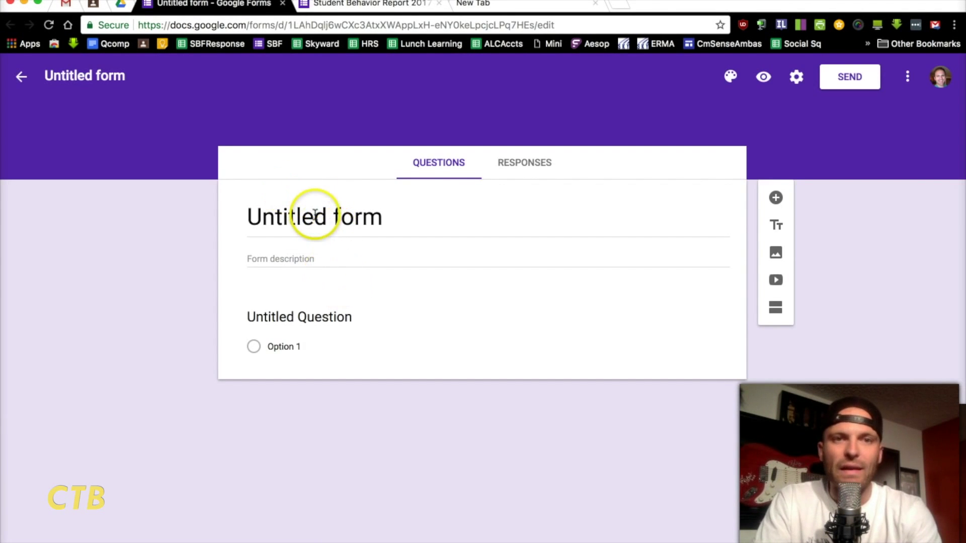
After glancing at the existing behavior form, change the first question to a Dropdown
left_click(346, 4)
scroll(269, 225, "up", 15)
scroll(215, 347, "down", 4)
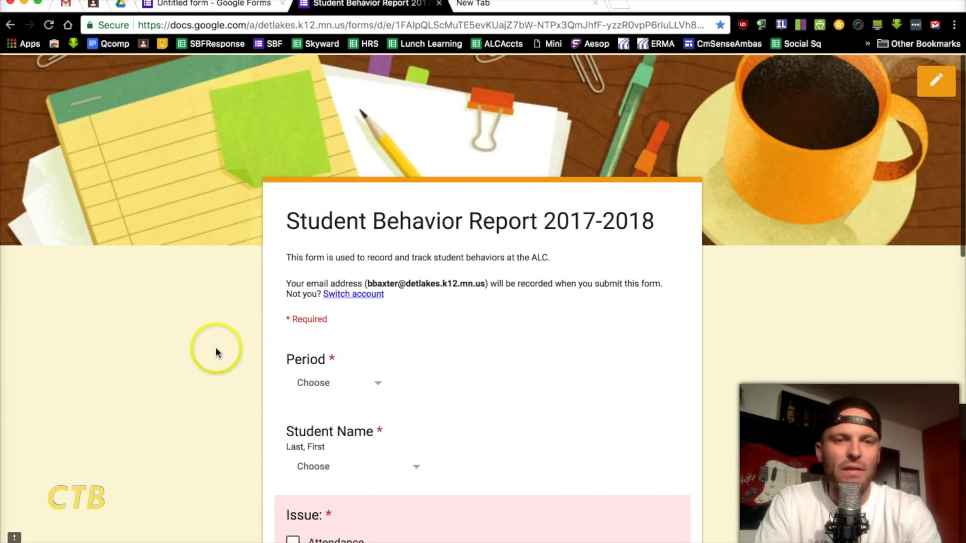
left_click(232, 3)
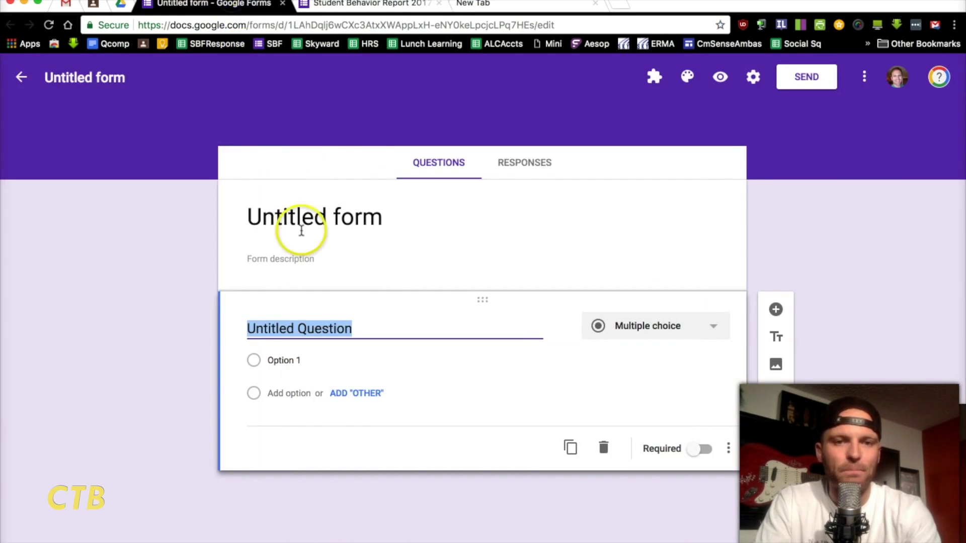
left_click(632, 326)
left_click(648, 317)
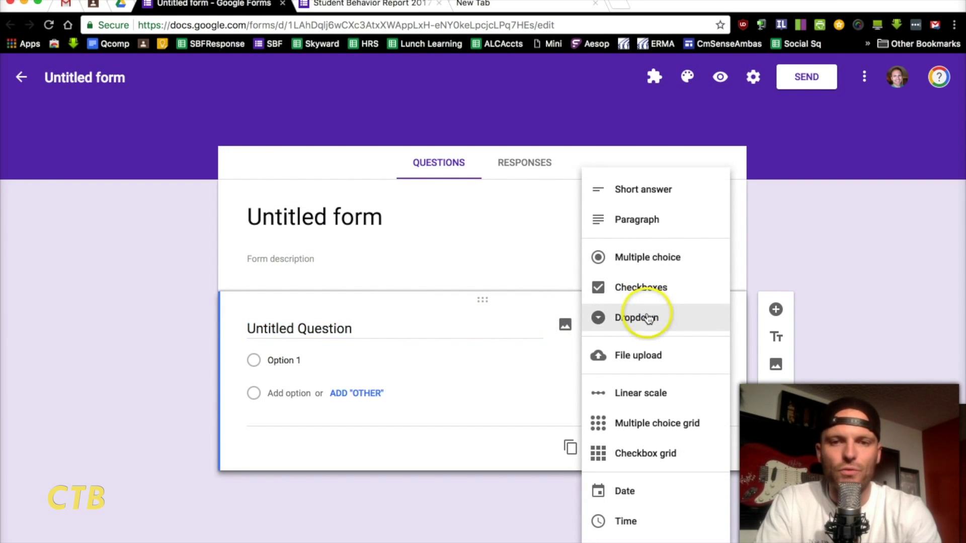
Title it Period with options 1, 2, 3 and '...', and make it required
left_click(324, 333)
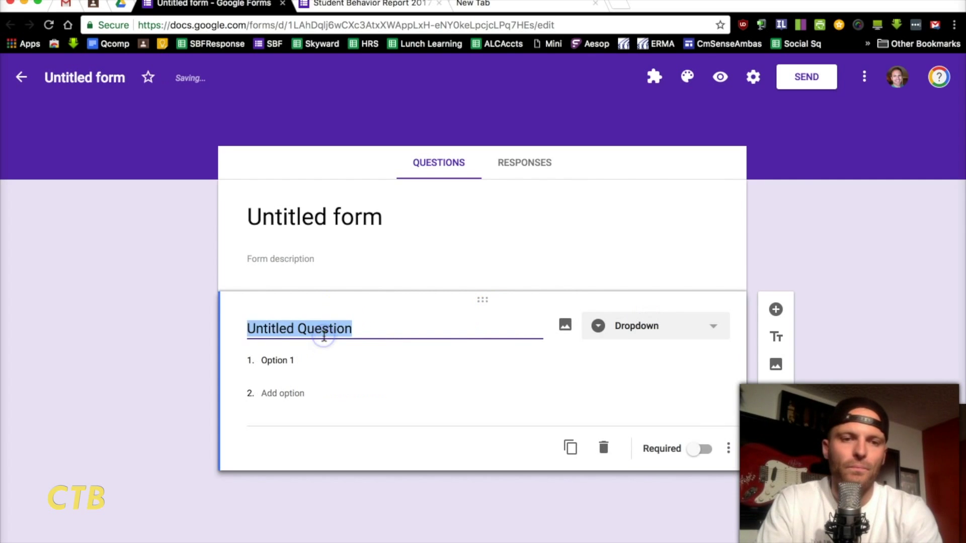
type("Period")
left_click(309, 358)
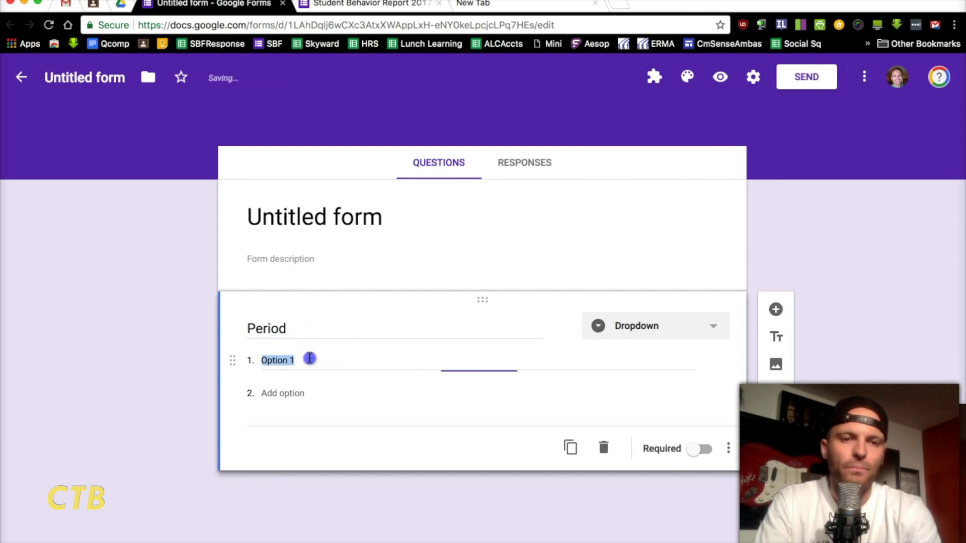
type("1")
key("Return")
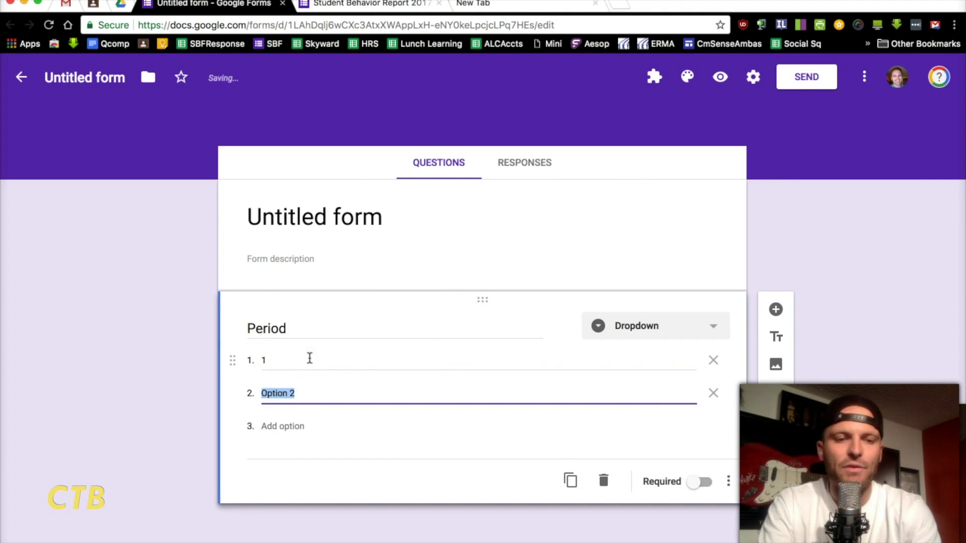
key("Return")
key("Return")
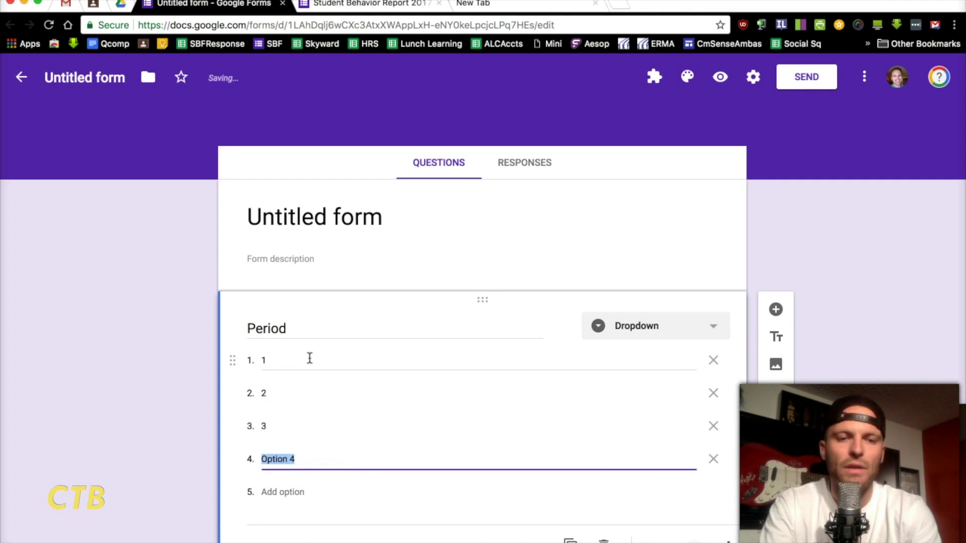
type("...")
key("Return")
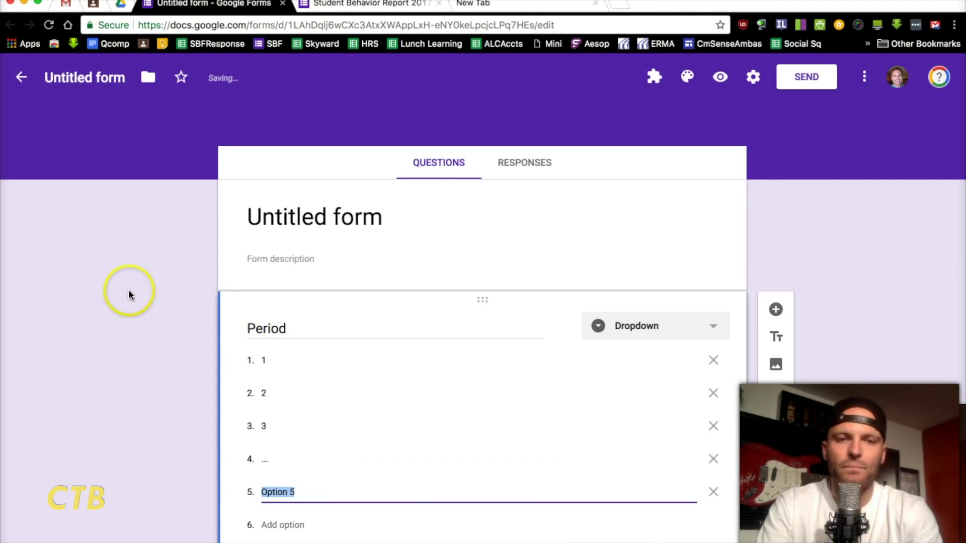
scroll(130, 293, "down", 2)
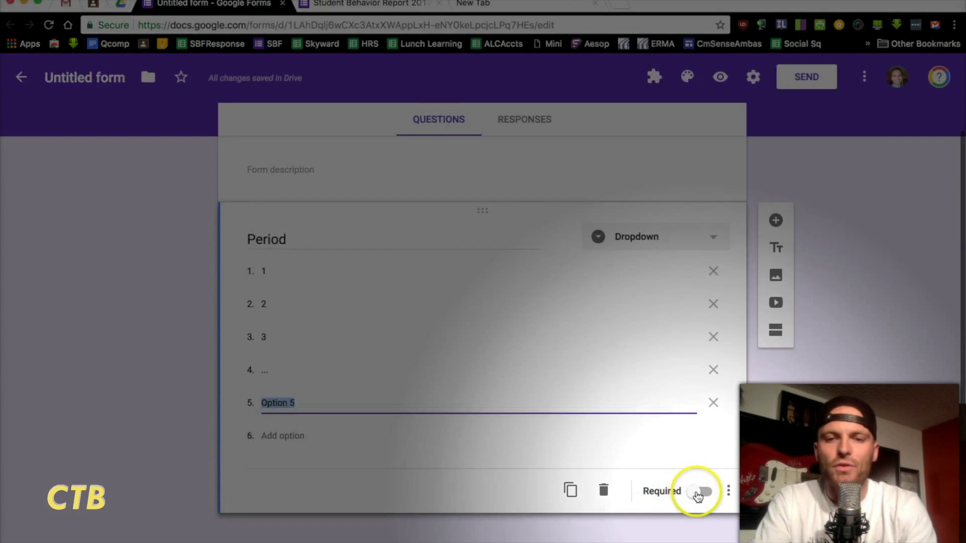
left_click(698, 493)
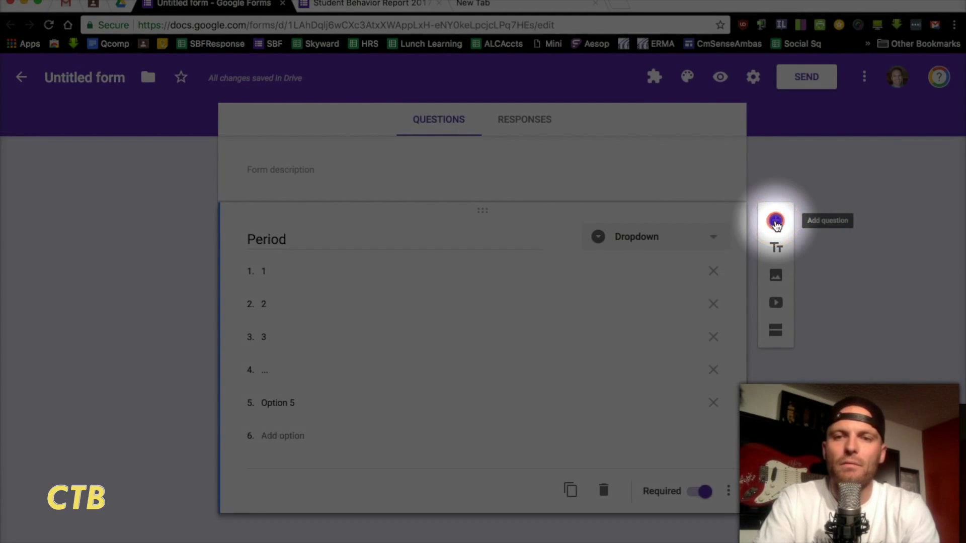
Add a second dropdown question titled Student Name
left_click(775, 221)
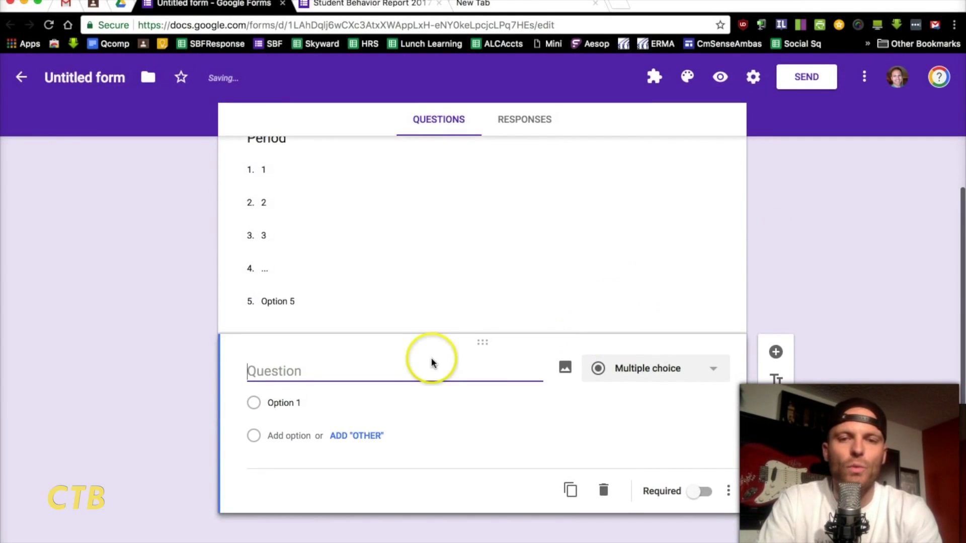
left_click(668, 368)
left_click(642, 317)
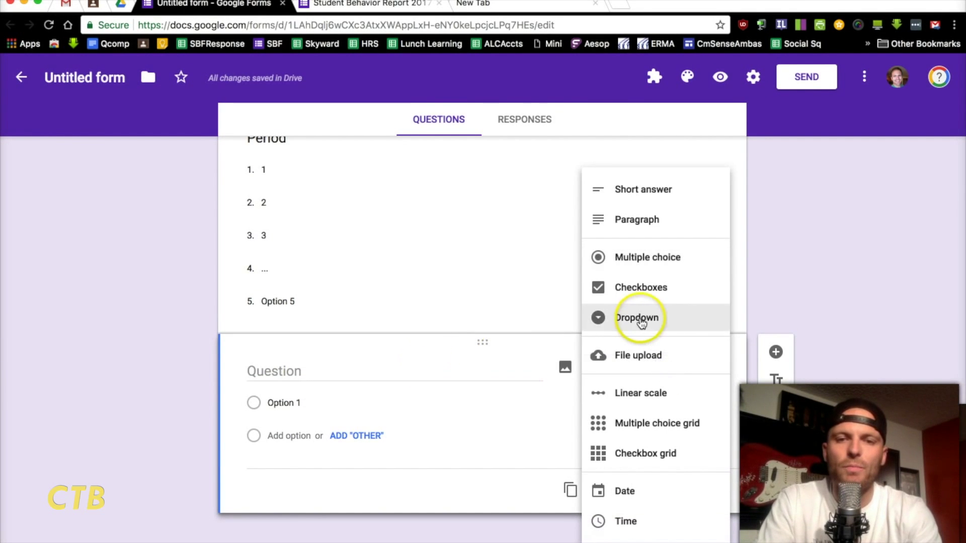
left_click(322, 375)
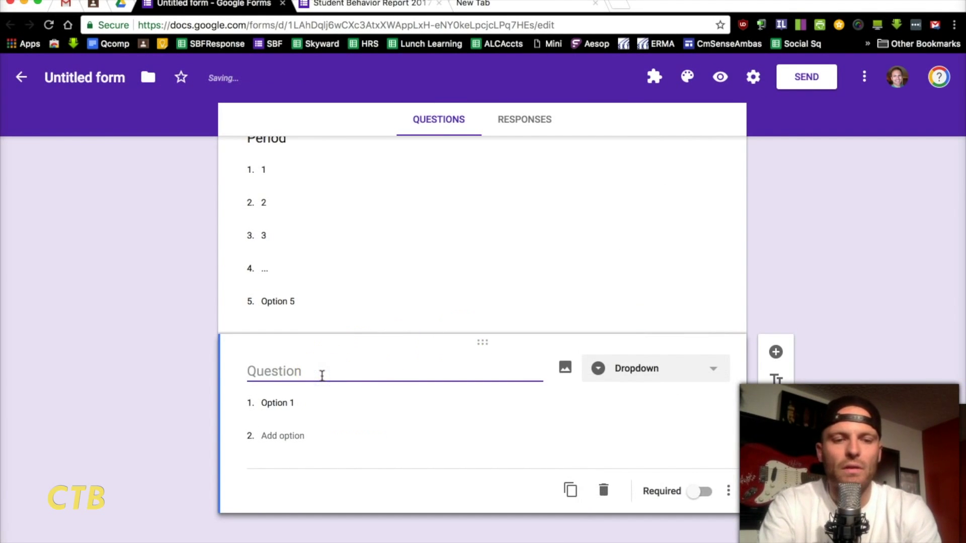
type("Student Name")
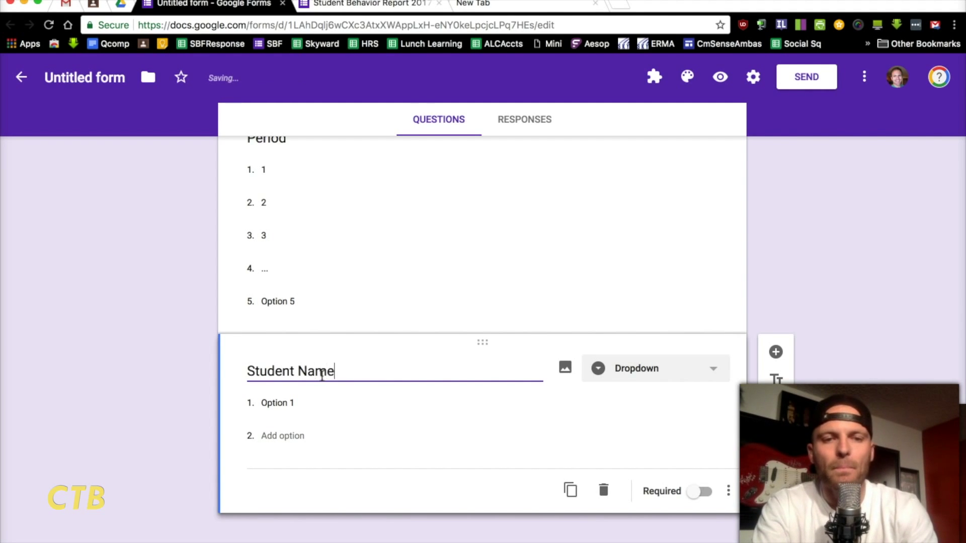
Enter four sample student names as the Student Name options
left_click(302, 402)
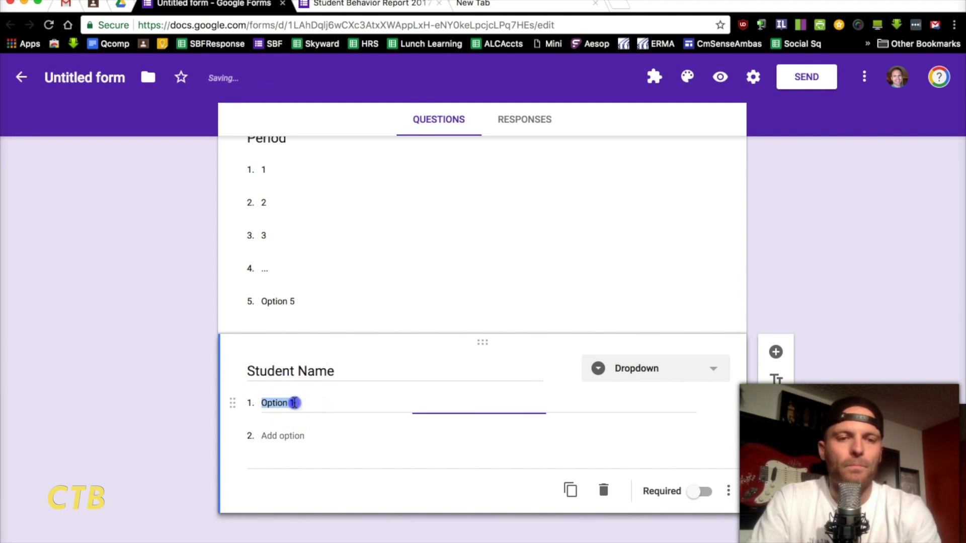
key("Return")
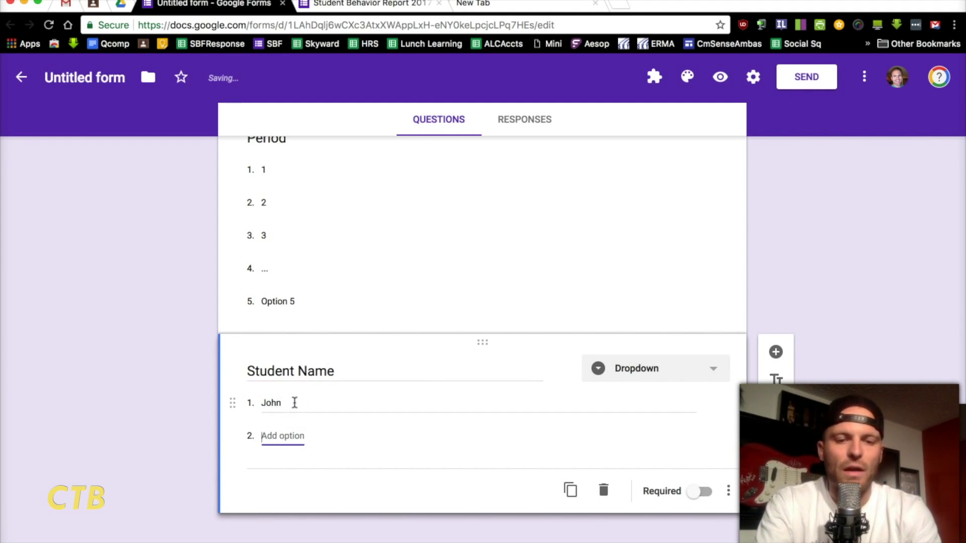
type("Sam")
key("Tab")
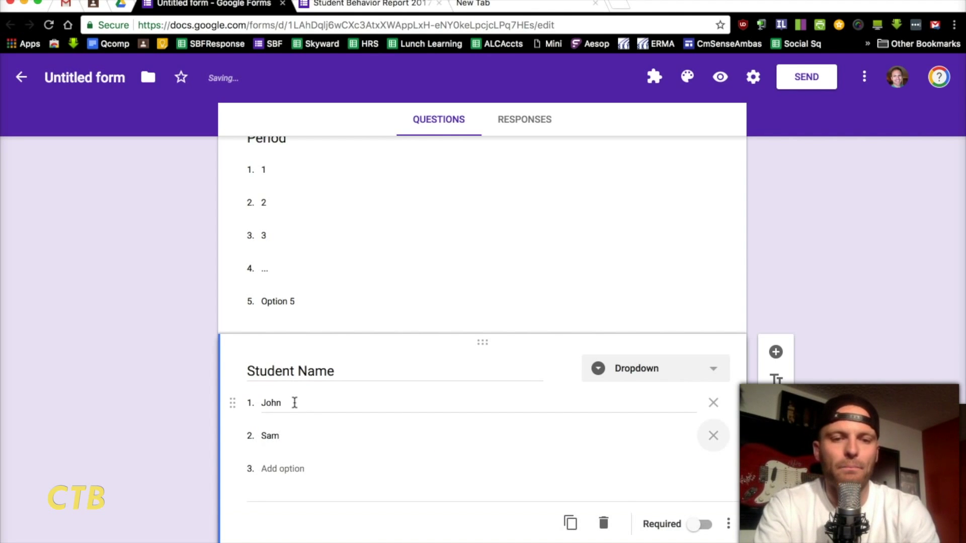
key("Return")
key("Return")
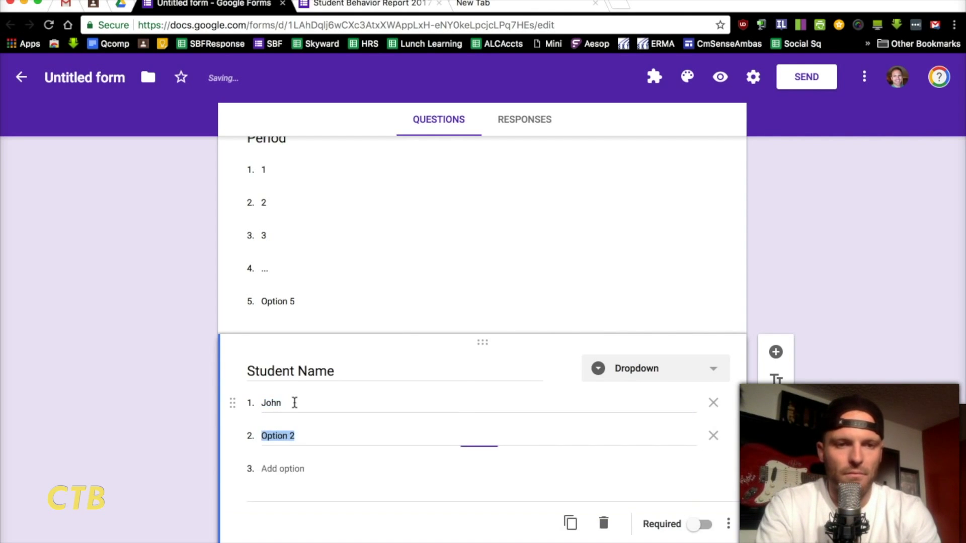
type("Sam")
key("Return")
type("Jack")
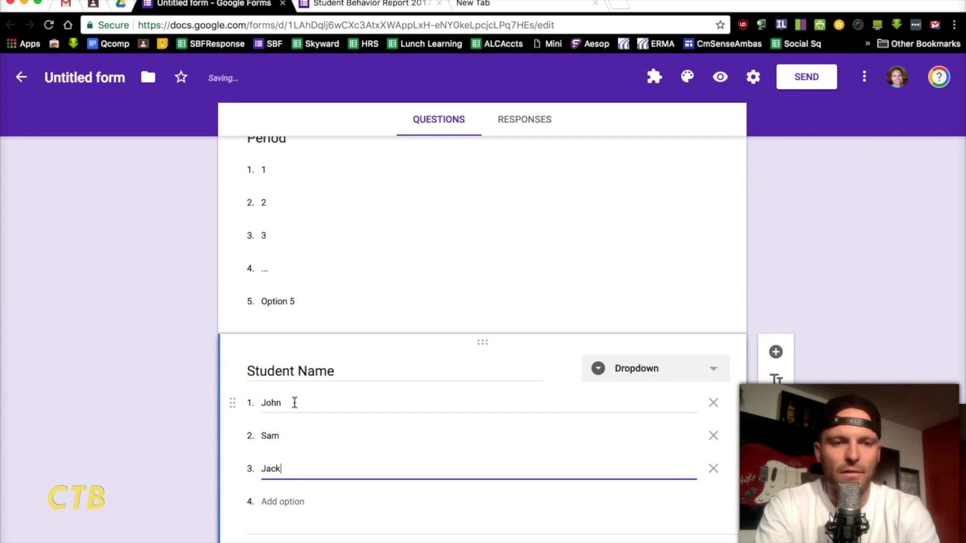
key("Return")
type("Diane")
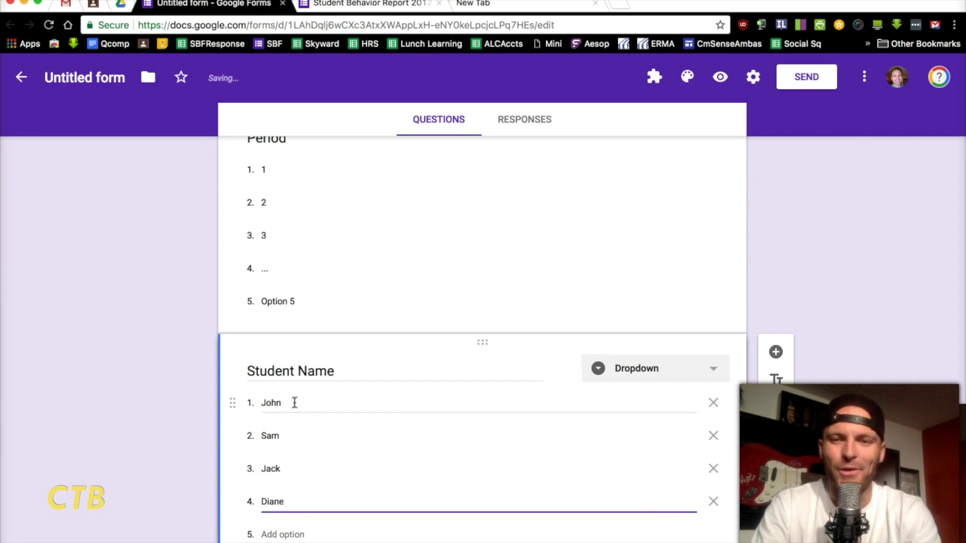
scroll(621, 346, "down", 2)
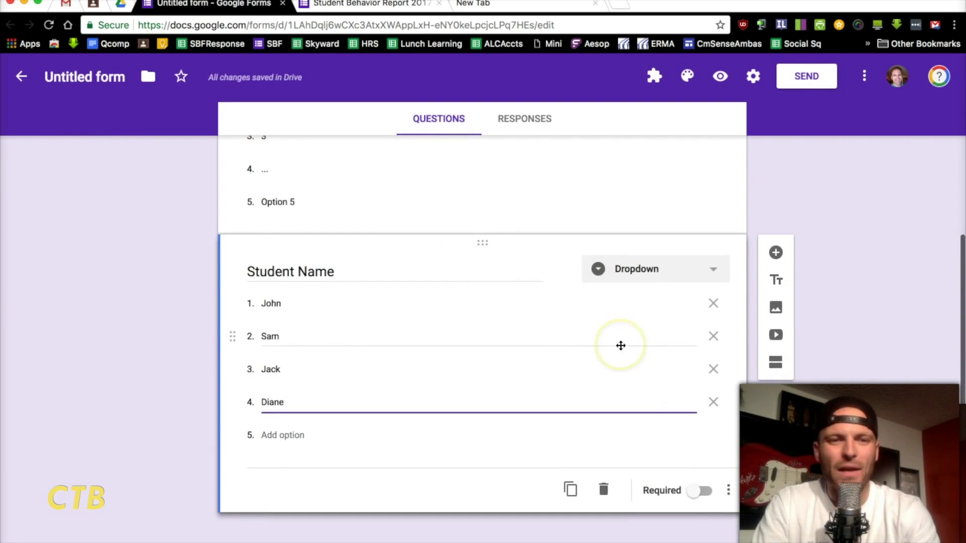
After checking the original form, add a third question of type Checkboxes
left_click(402, 4)
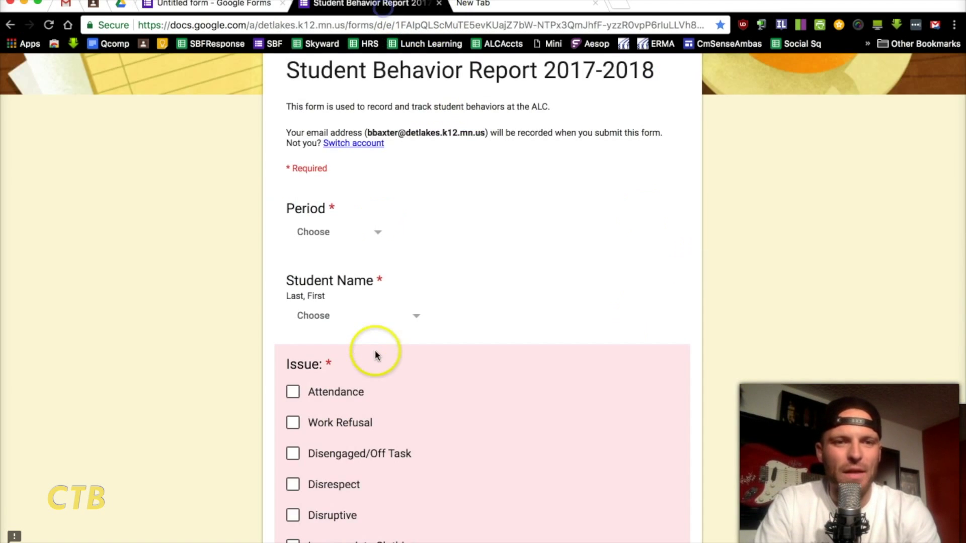
scroll(375, 350, "down", 5)
scroll(371, 292, "up", 3)
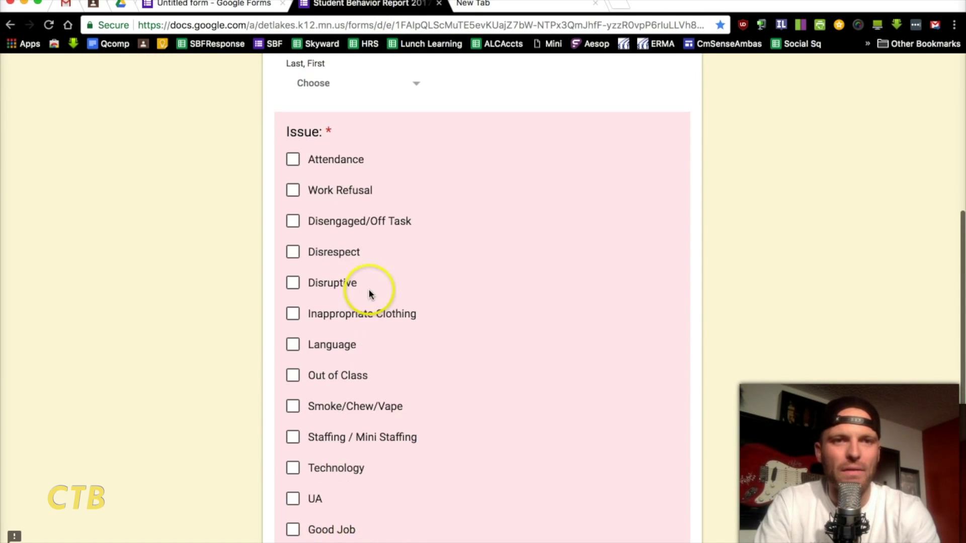
left_click(245, 5)
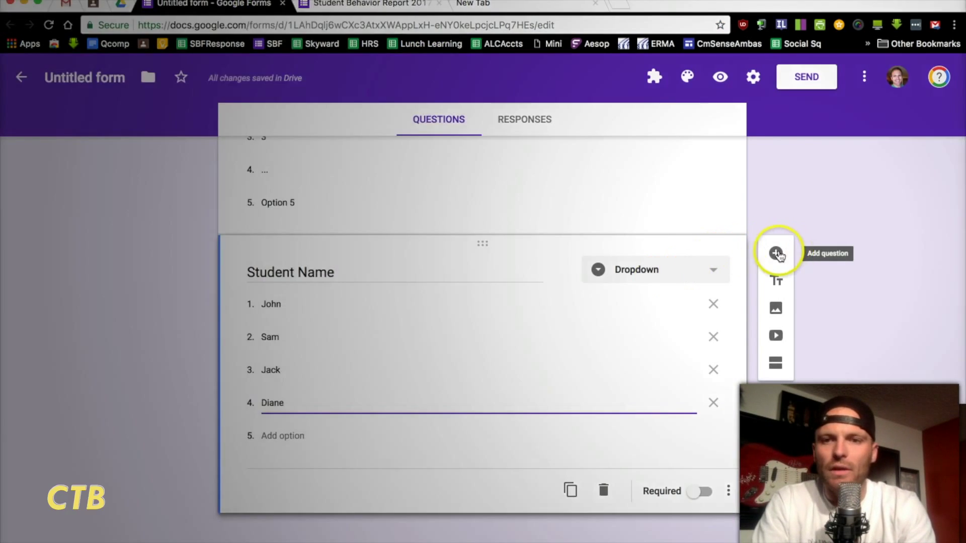
left_click(776, 254)
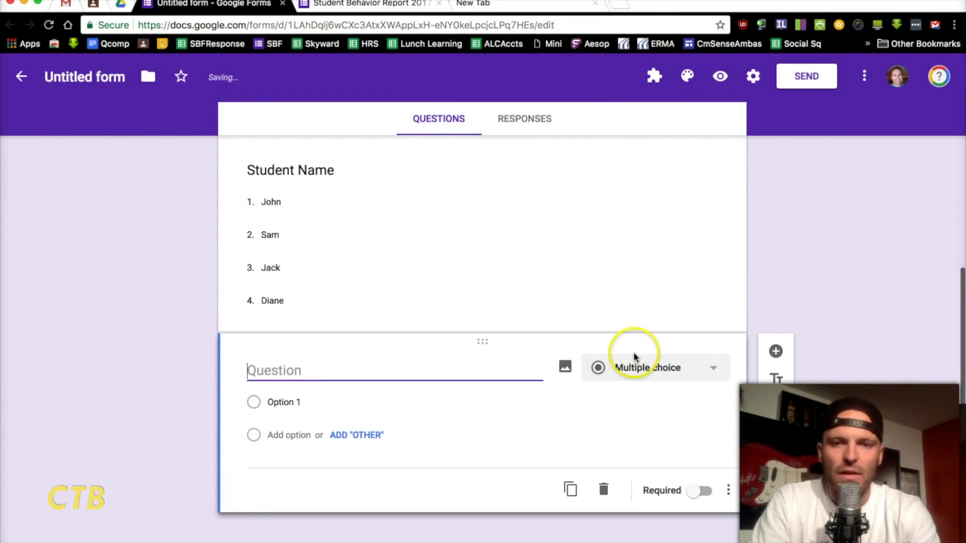
left_click(653, 370)
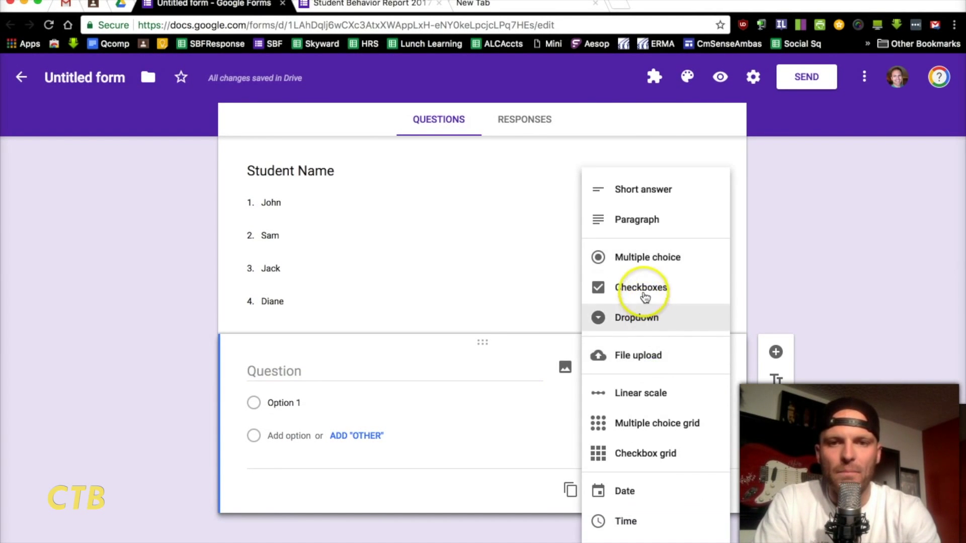
left_click(644, 297)
left_click(330, 373)
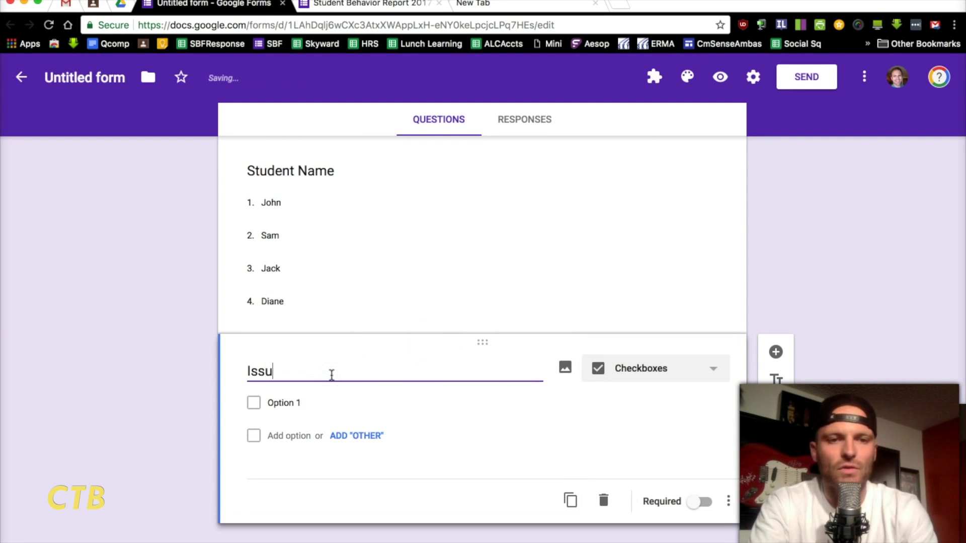
Give the Issue question the options Disrespect, Tardy and Smoking/Vaping
left_click(337, 400)
type("De")
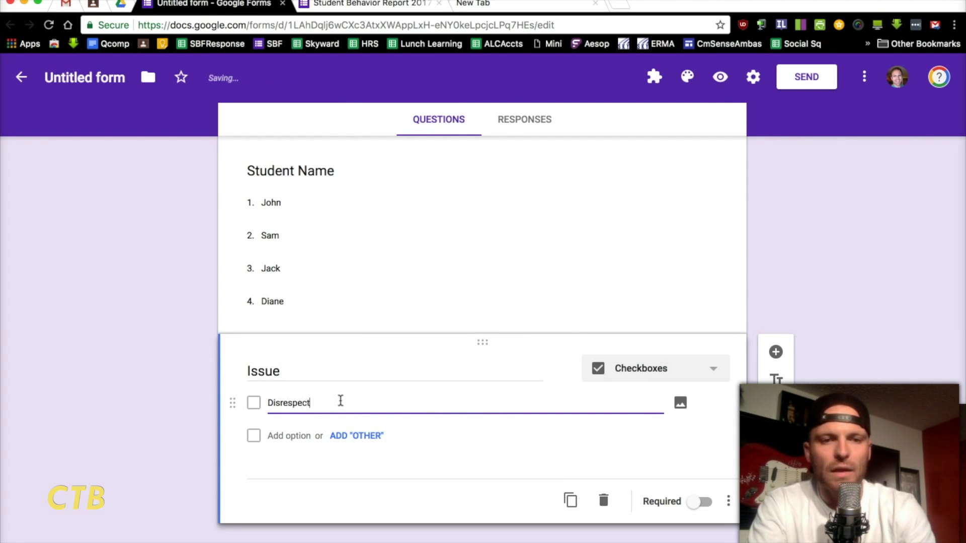
type("srespect")
key("Tab")
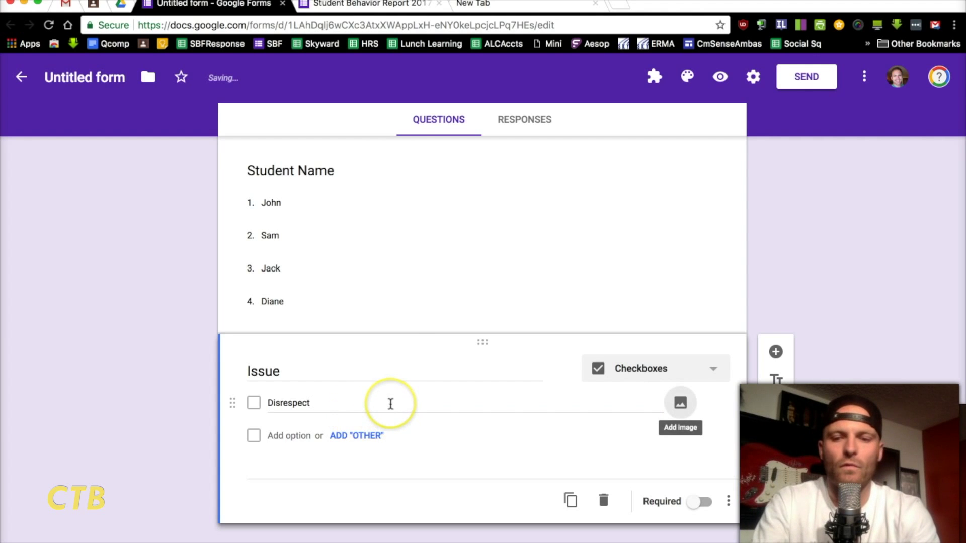
key("Return")
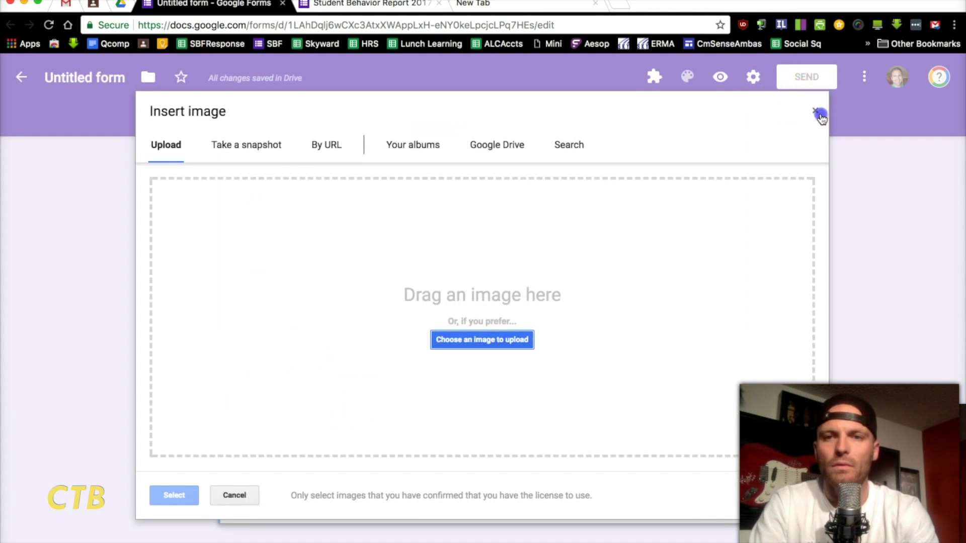
left_click(818, 114)
left_click(401, 399)
key("Return")
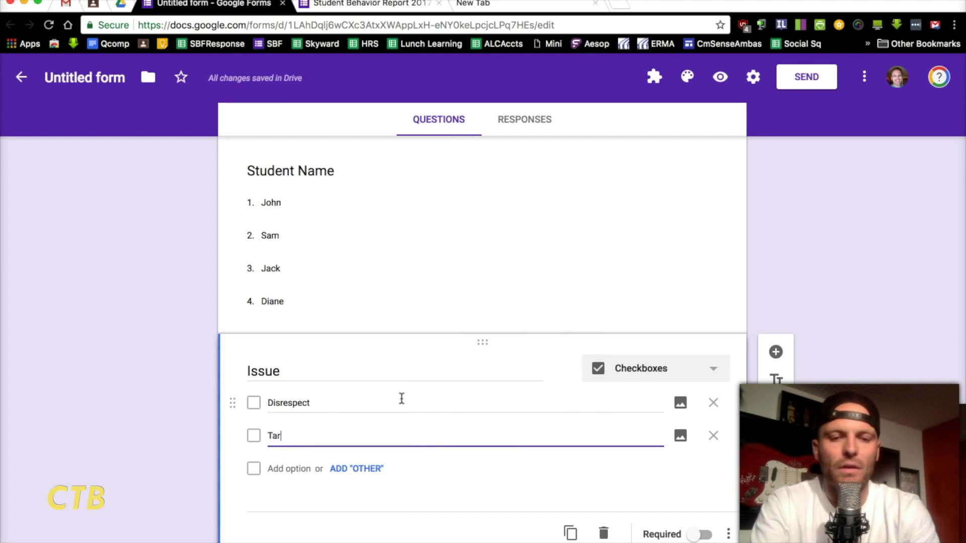
key("Return")
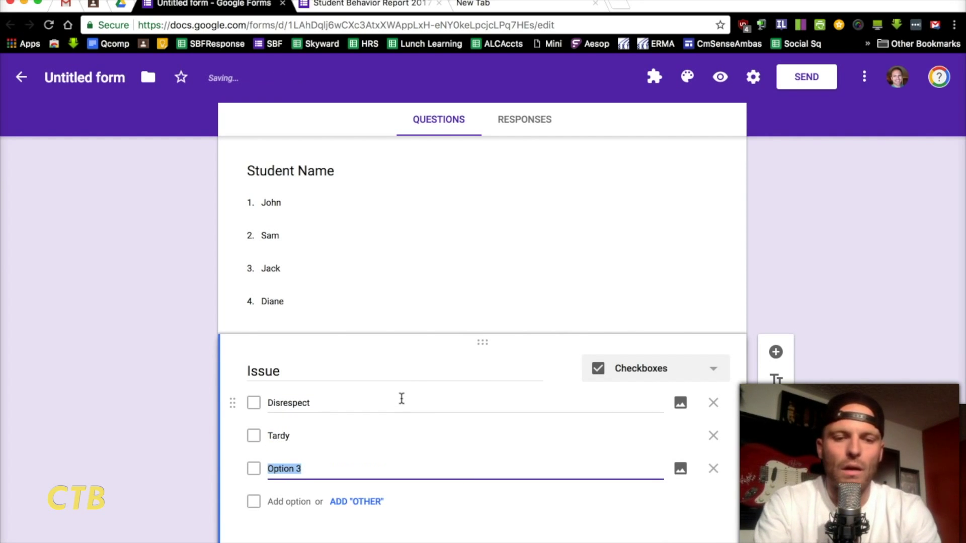
type("Smoking/VAping")
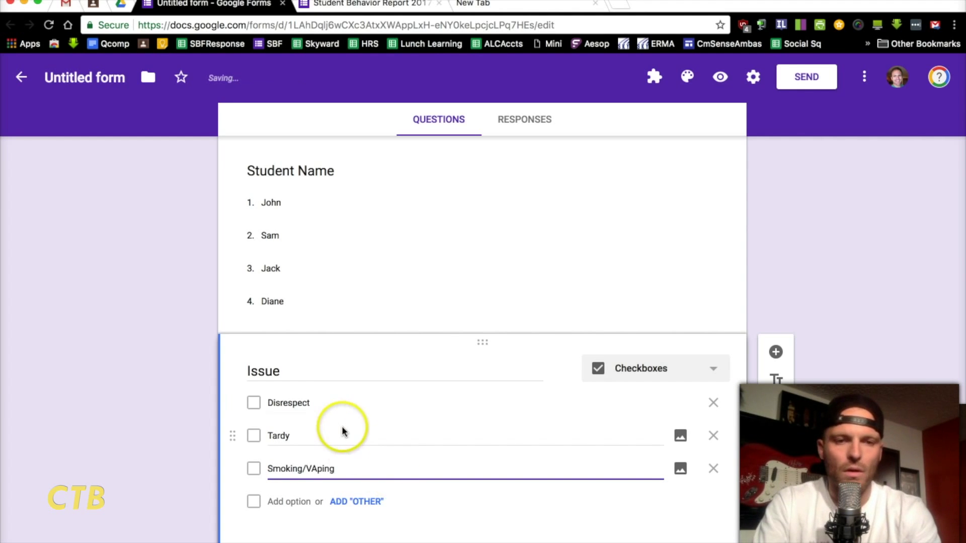
key("BackSpace")
key("BackSpace")
key("BackSpace")
key("BackSpace")
key("BackSpace")
type("aping")
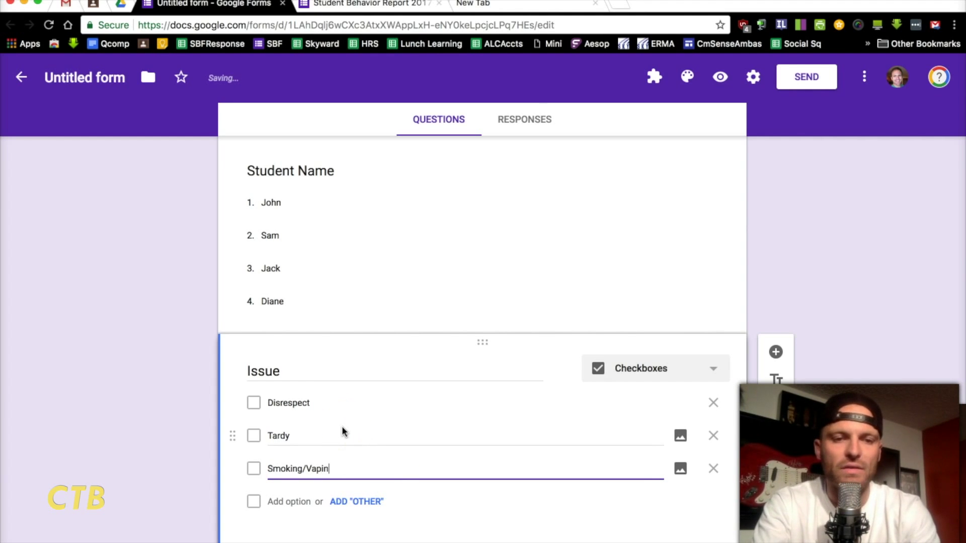
left_click(187, 357)
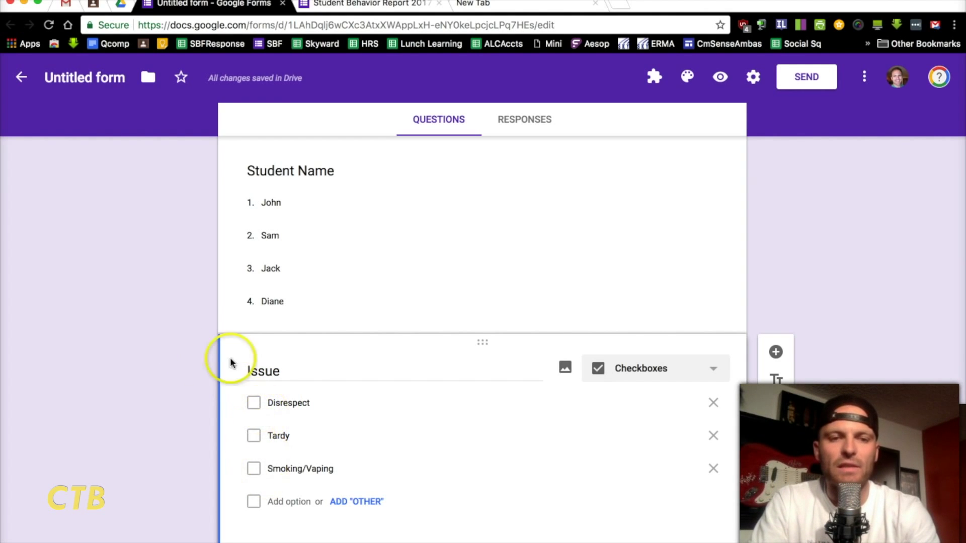
left_click(340, 7)
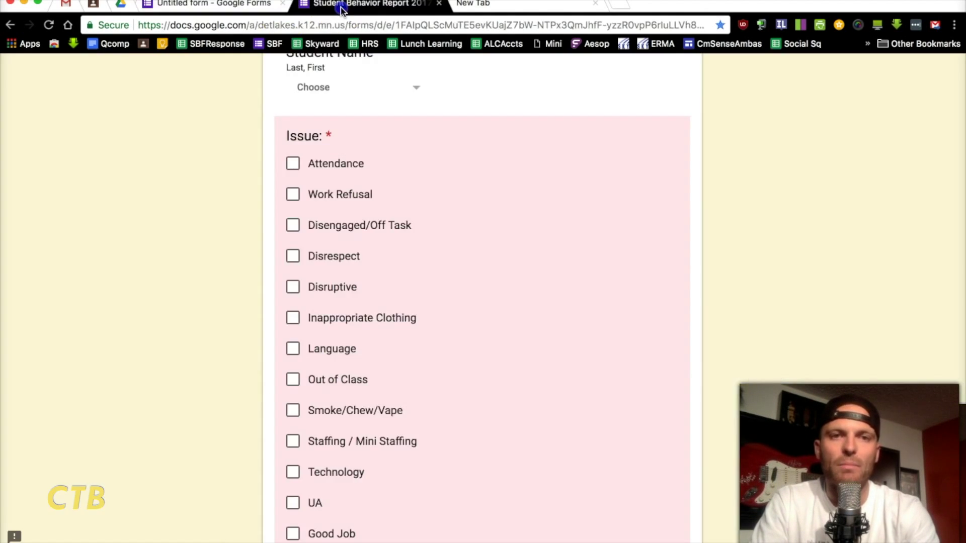
scroll(214, 335, "down", 1)
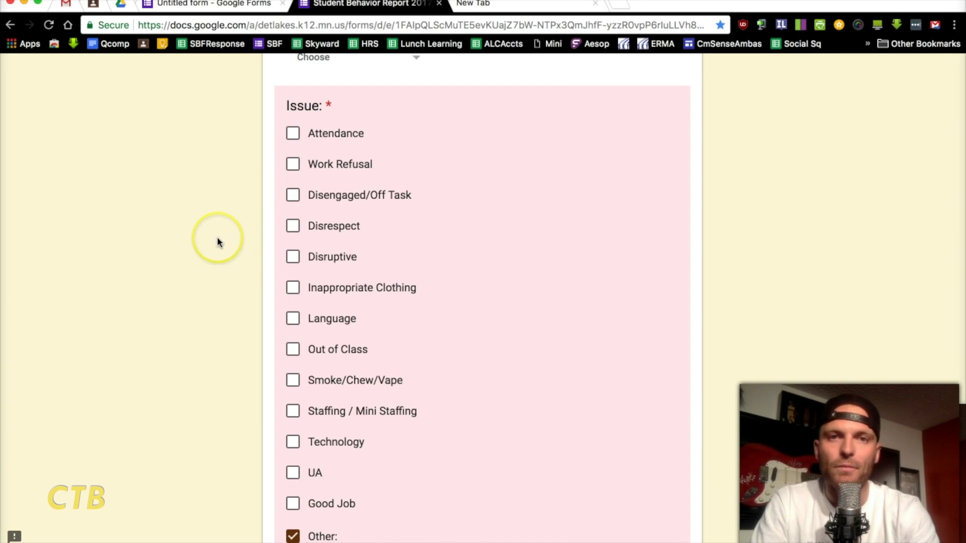
scroll(232, 254, "up", 8)
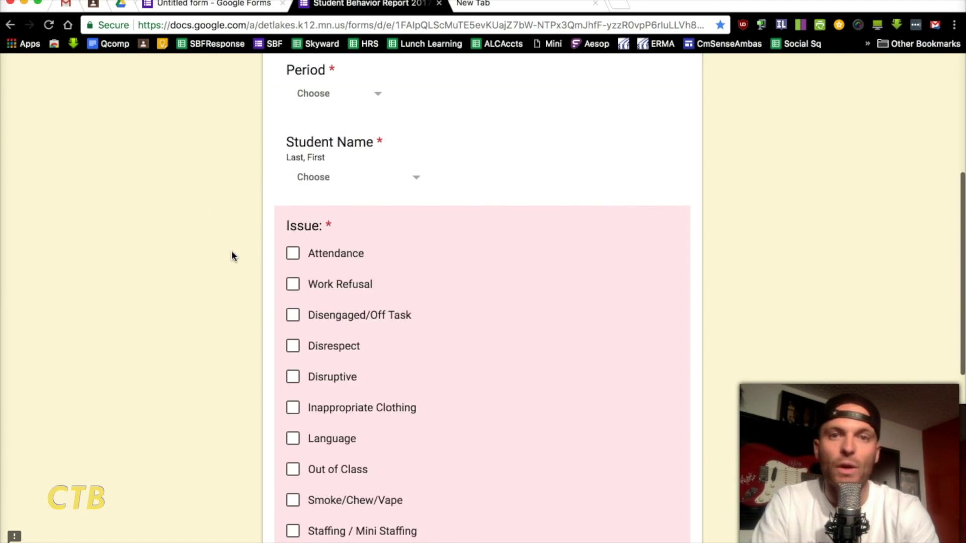
scroll(231, 352, "down", 10)
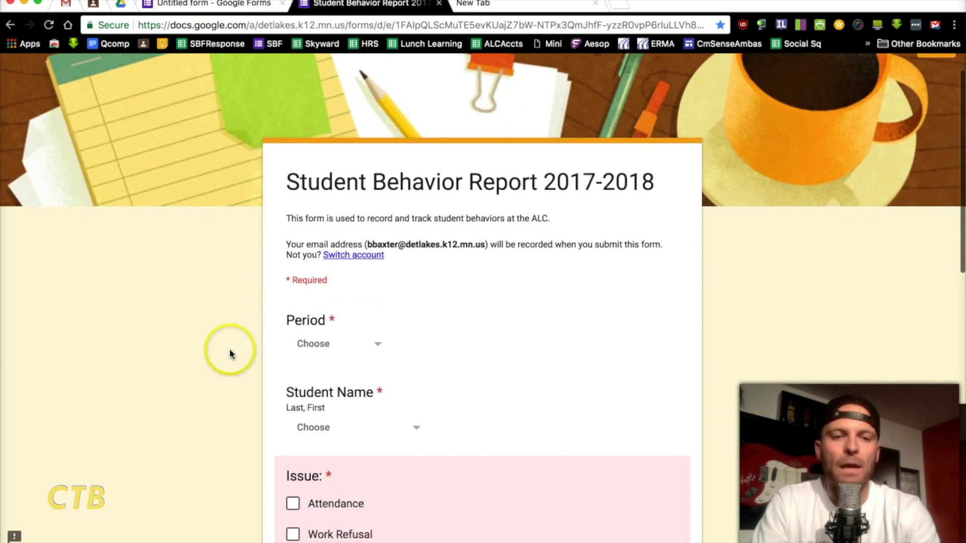
scroll(239, 399, "down", 3)
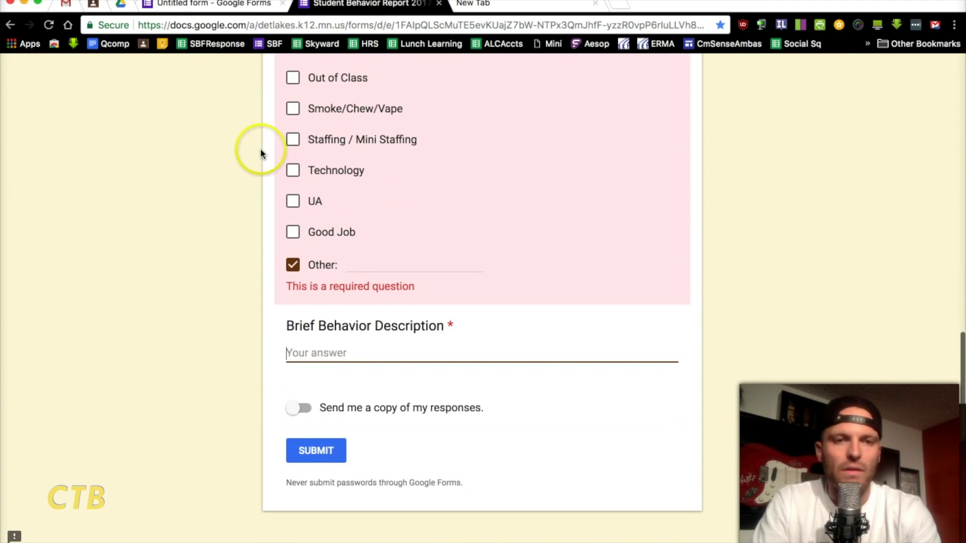
left_click(250, 4)
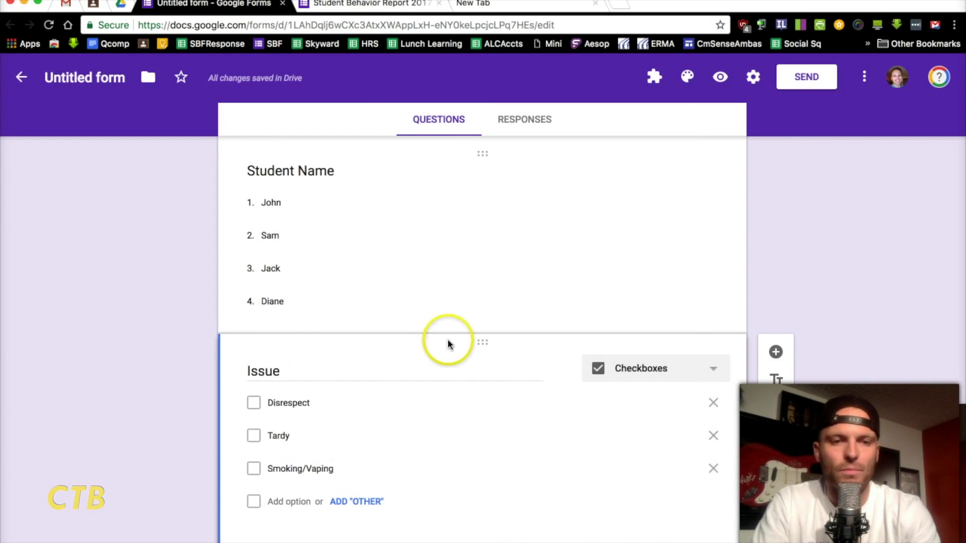
scroll(528, 327, "down", 2)
Add a short-answer question after Issue and make the Issue question required
left_click(775, 276)
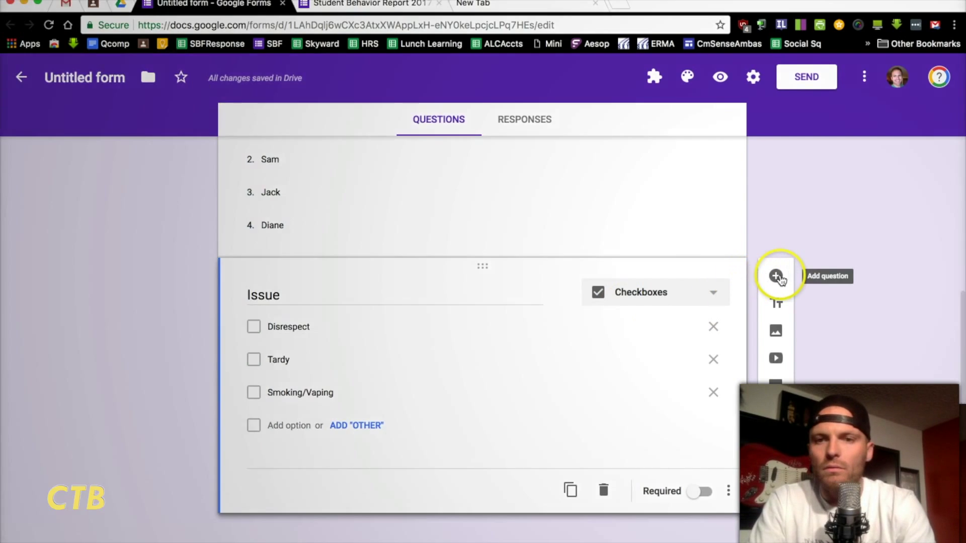
scroll(532, 403, "down", 2)
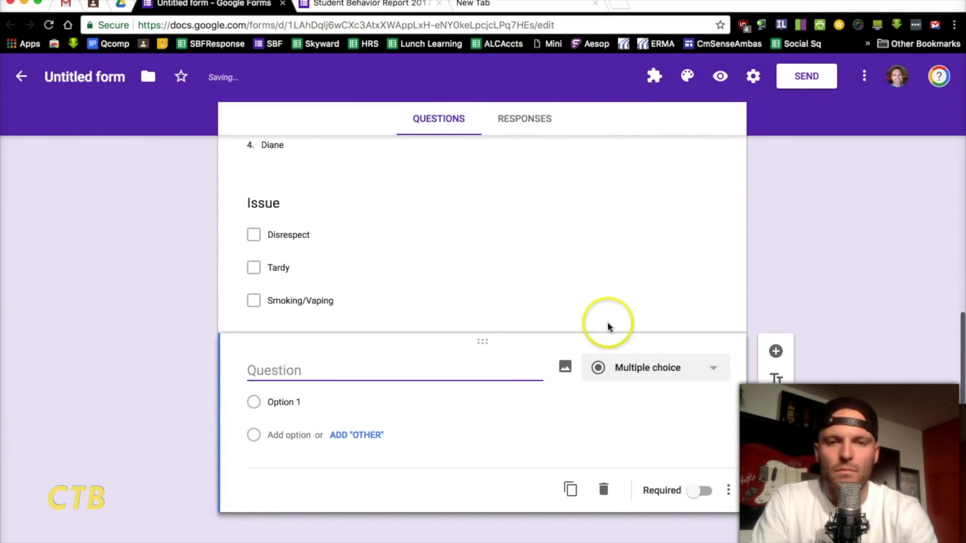
left_click(651, 368)
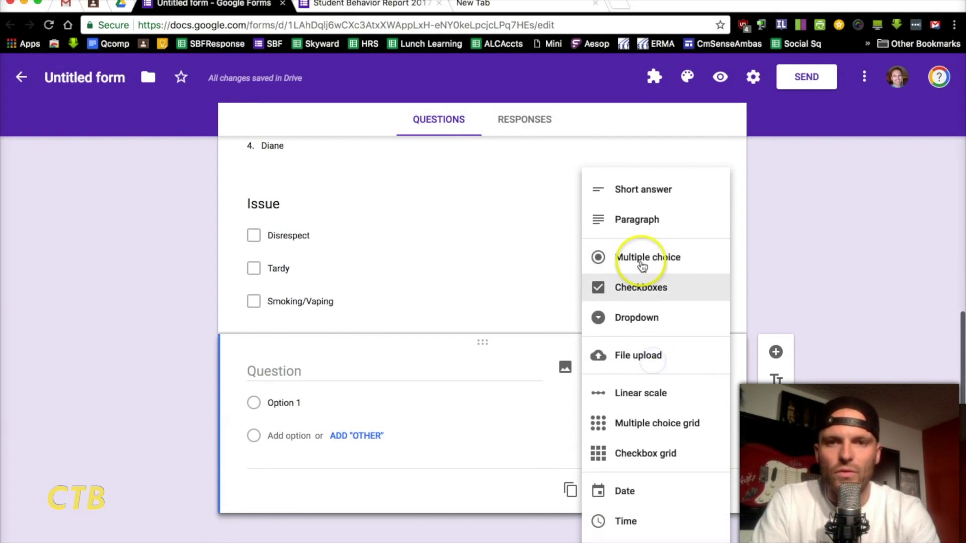
left_click(632, 189)
left_click(294, 400)
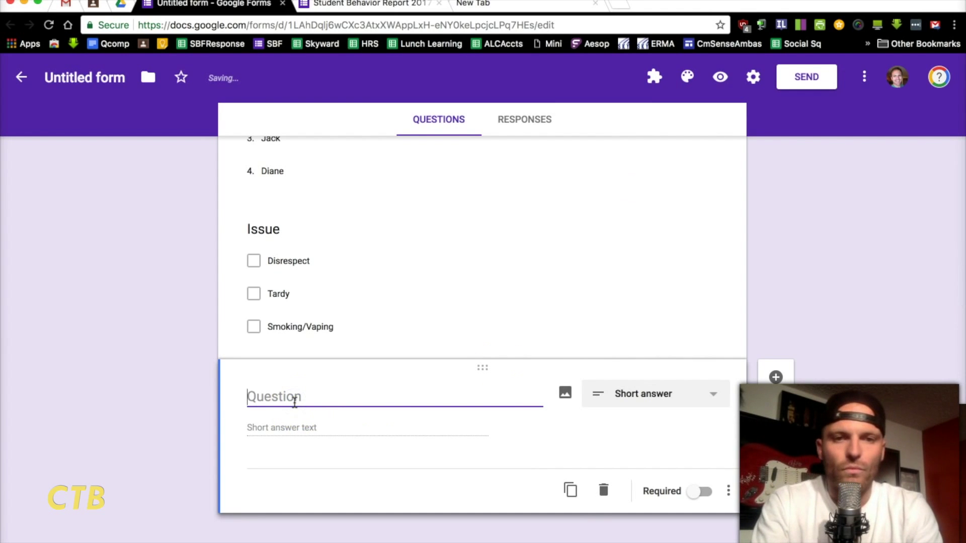
left_click(489, 238)
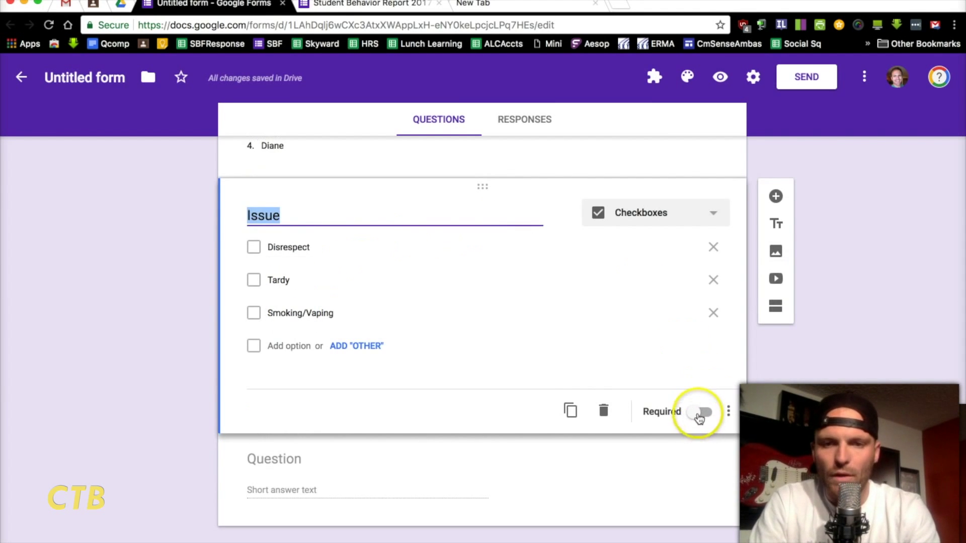
left_click(701, 412)
Title the short-answer question 'Brief Behavior Description' and make it required
left_click(548, 484)
left_click(298, 395)
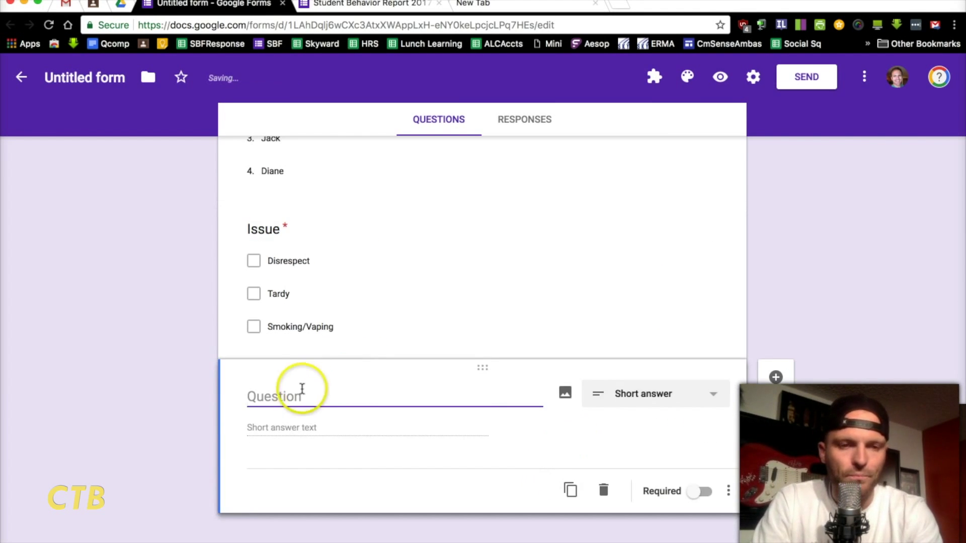
type("Brief")
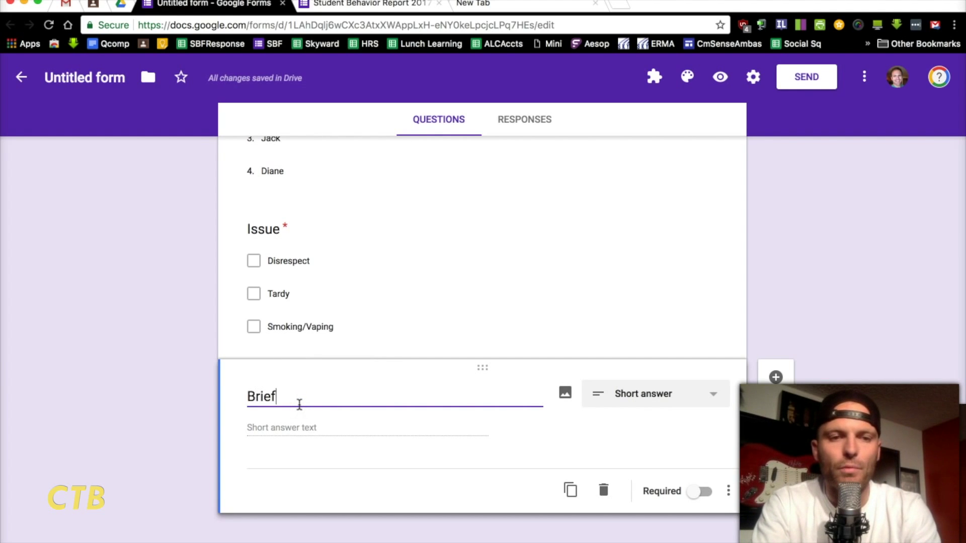
type(" Behavior D")
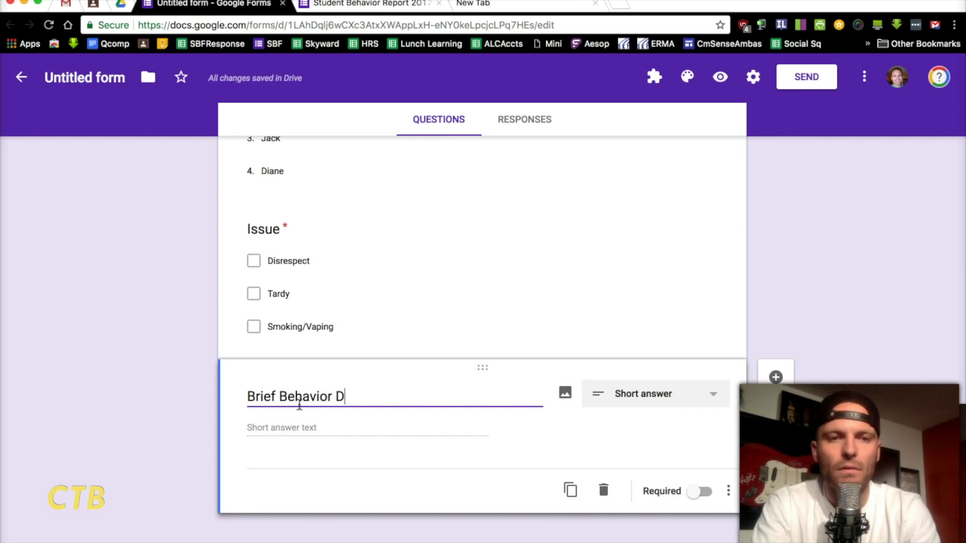
type("escriptio")
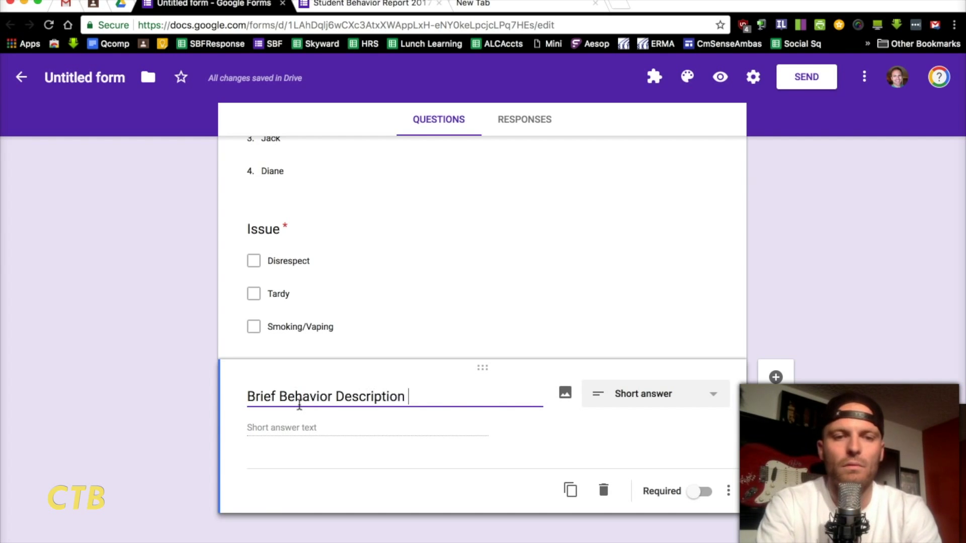
type("n")
key("BackSpace")
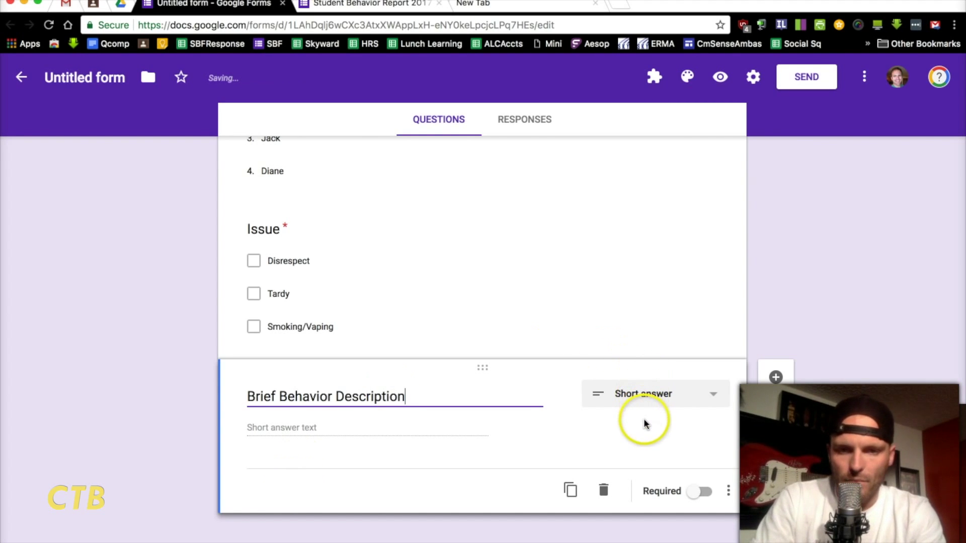
left_click(701, 492)
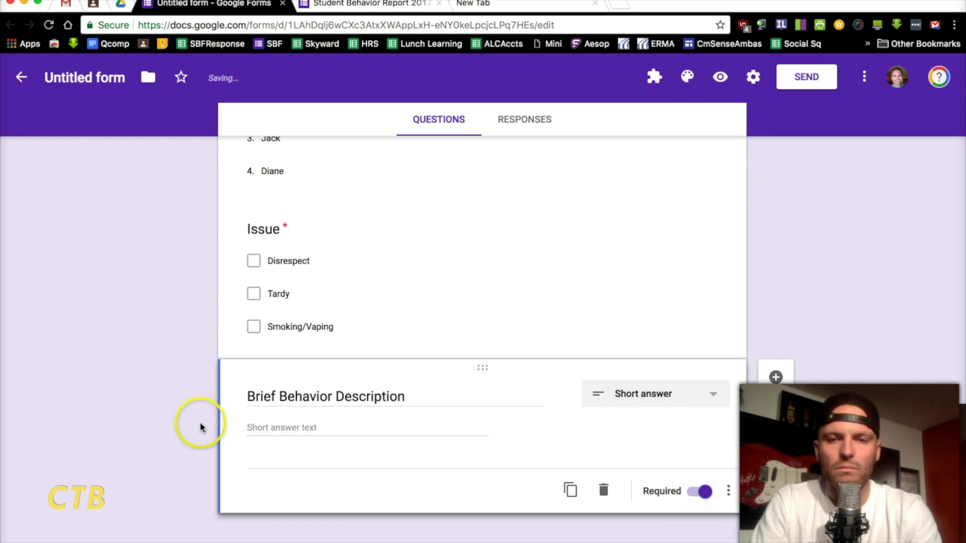
scroll(200, 428, "down", 1)
scroll(554, 392, "up", 1)
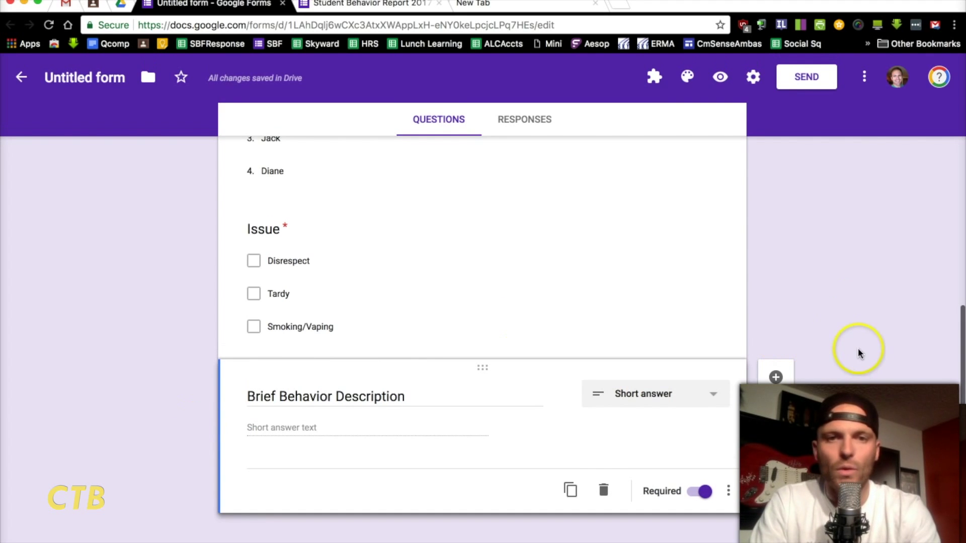
scroll(599, 282, "up", 10)
scroll(587, 334, "down", 10)
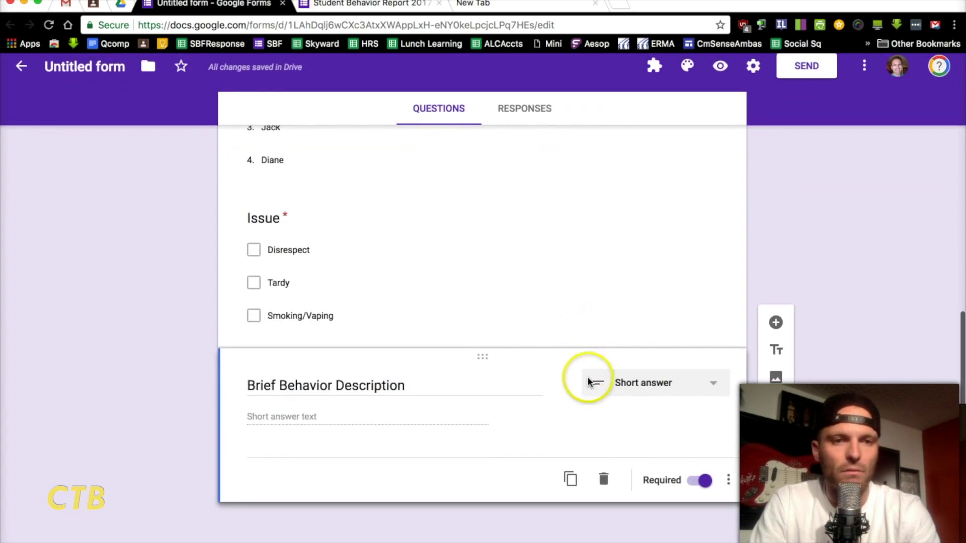
scroll(606, 252, "up", 10)
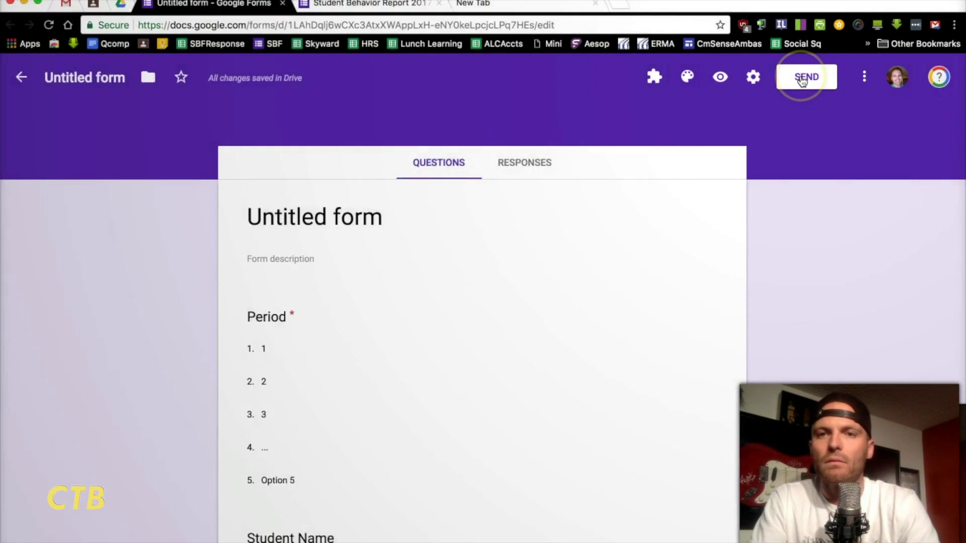
In the send options, turn on automatic email collection and close without sending to anyone
left_click(803, 79)
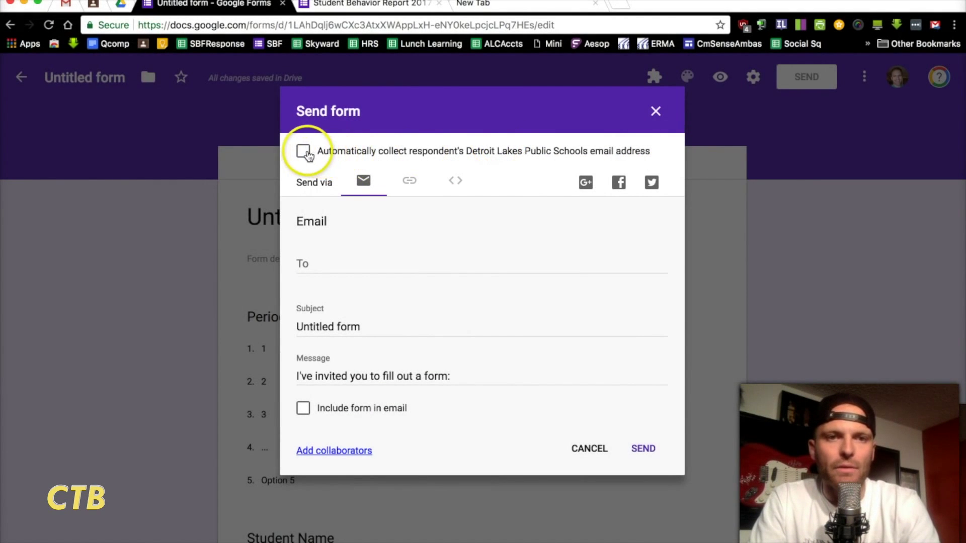
left_click(303, 152)
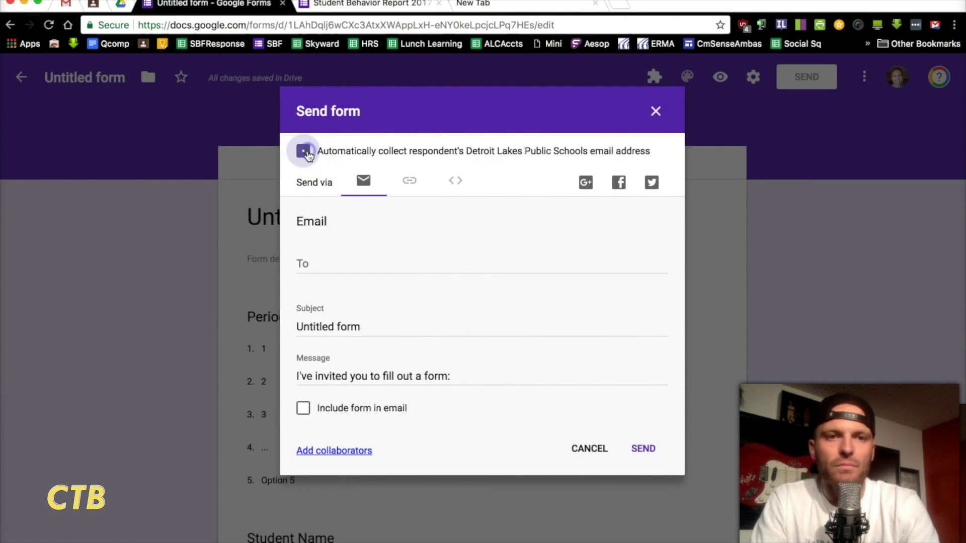
left_click(339, 264)
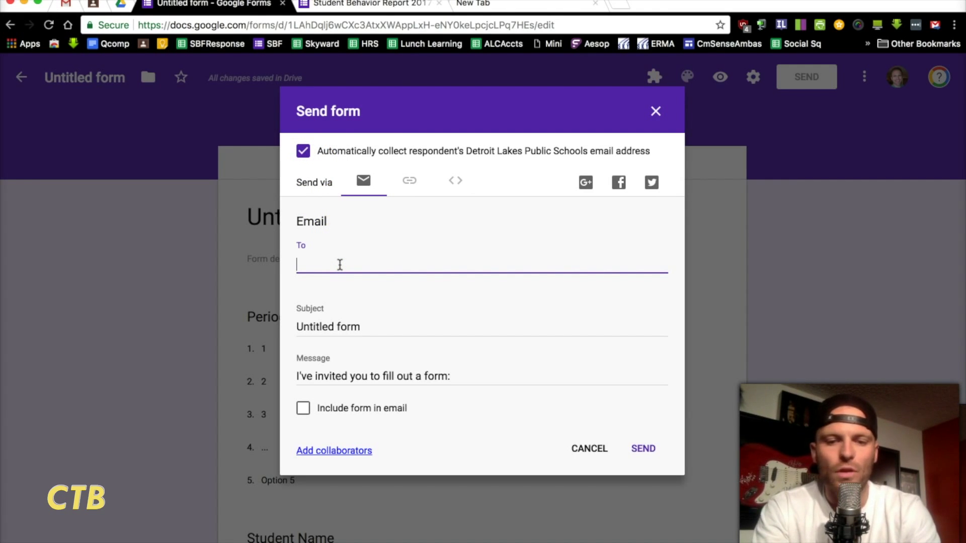
type("alc")
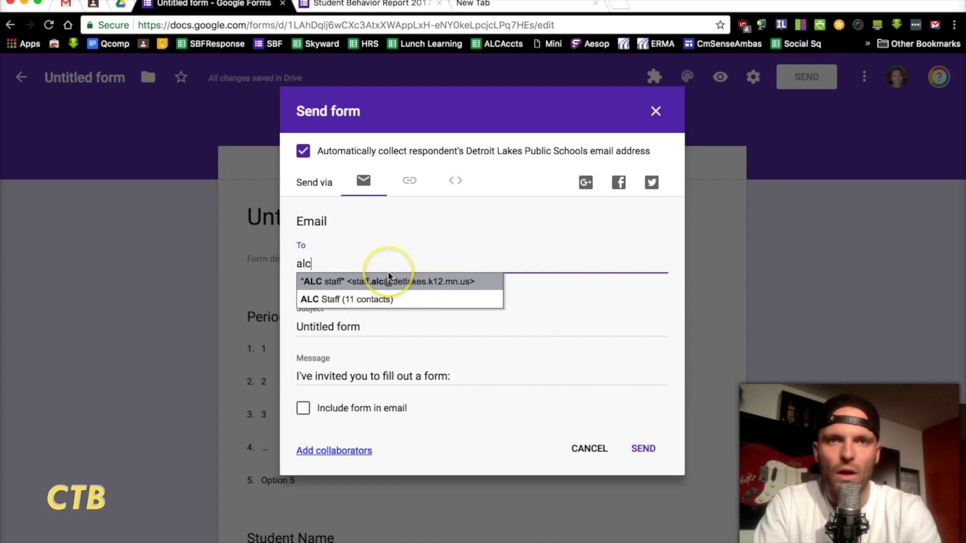
key("BackSpace")
key("BackSpace")
key("BackSpace")
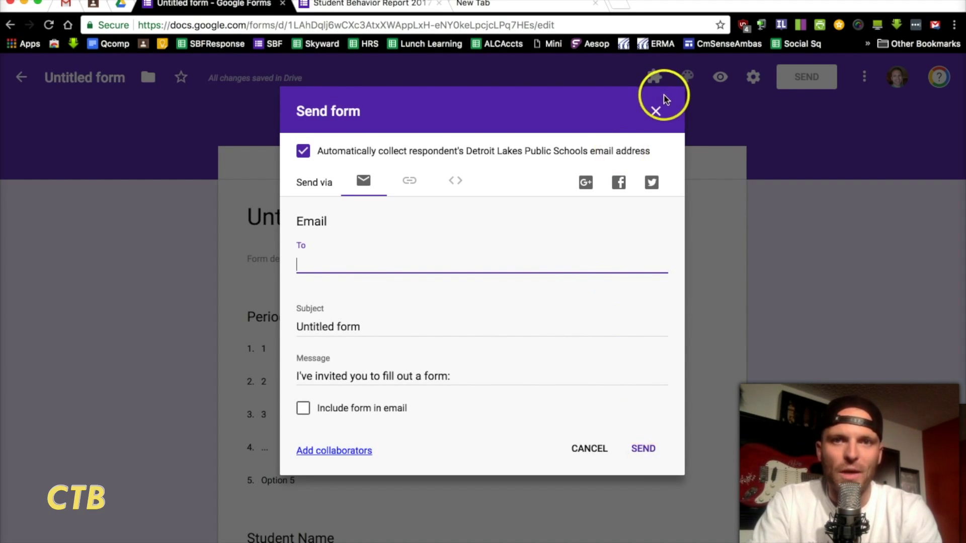
left_click(660, 111)
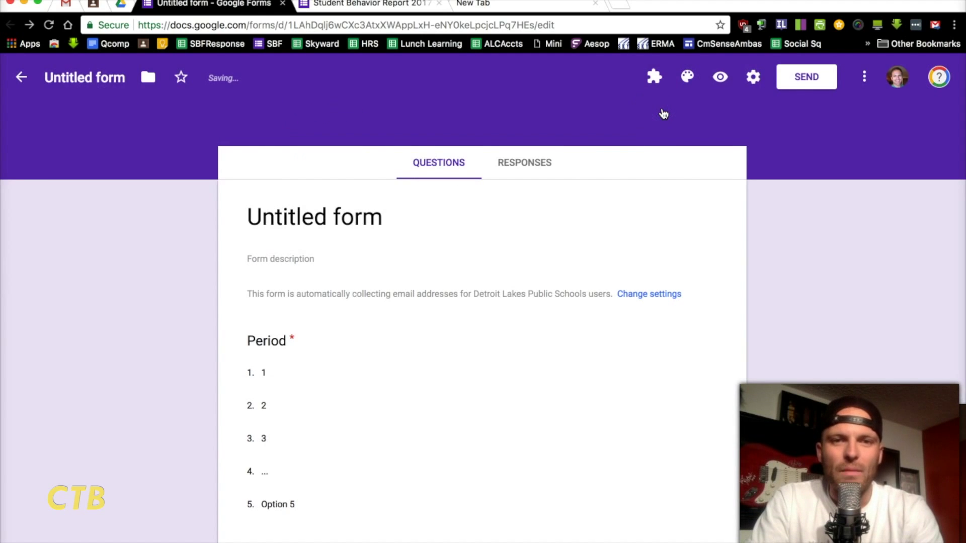
From Responses, create a new linked spreadsheet named Untitled form (Responses)
left_click(526, 162)
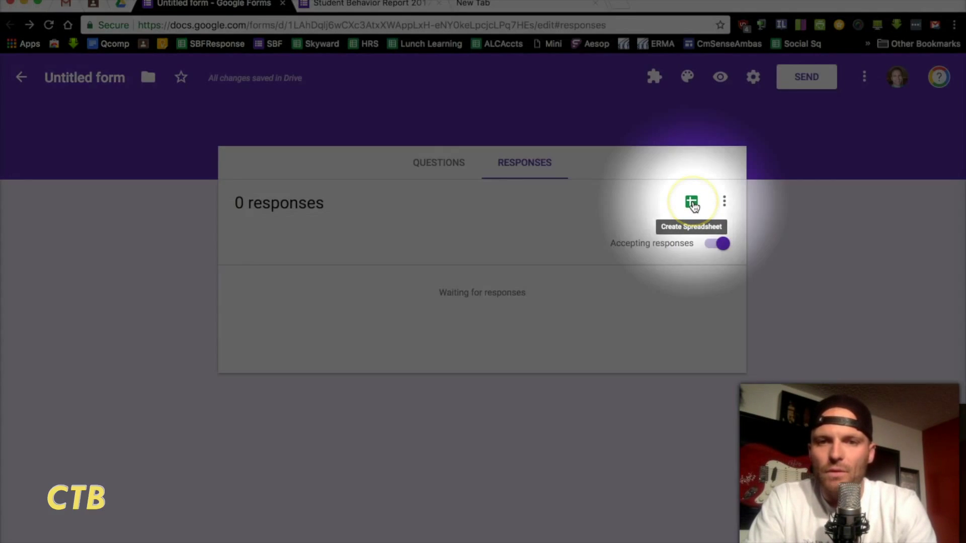
left_click(693, 203)
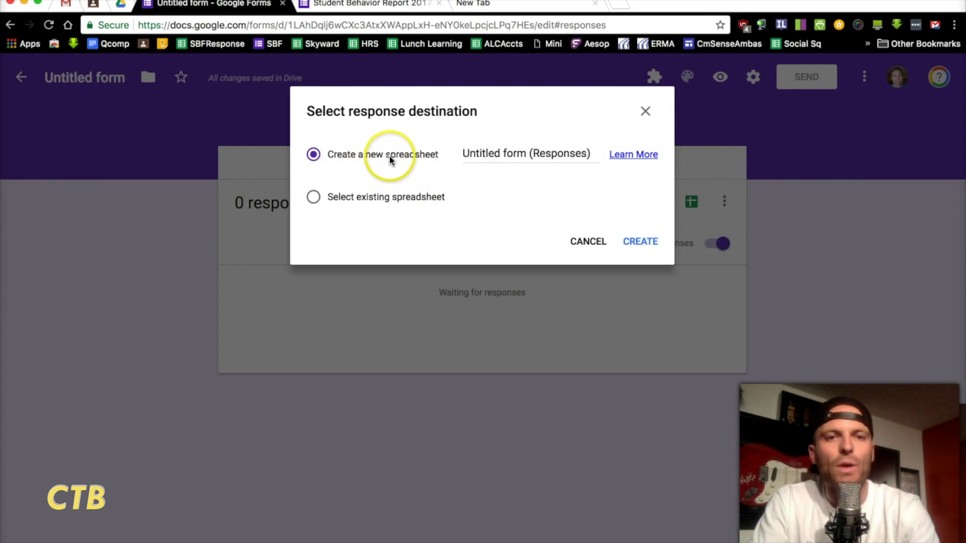
left_click(500, 153)
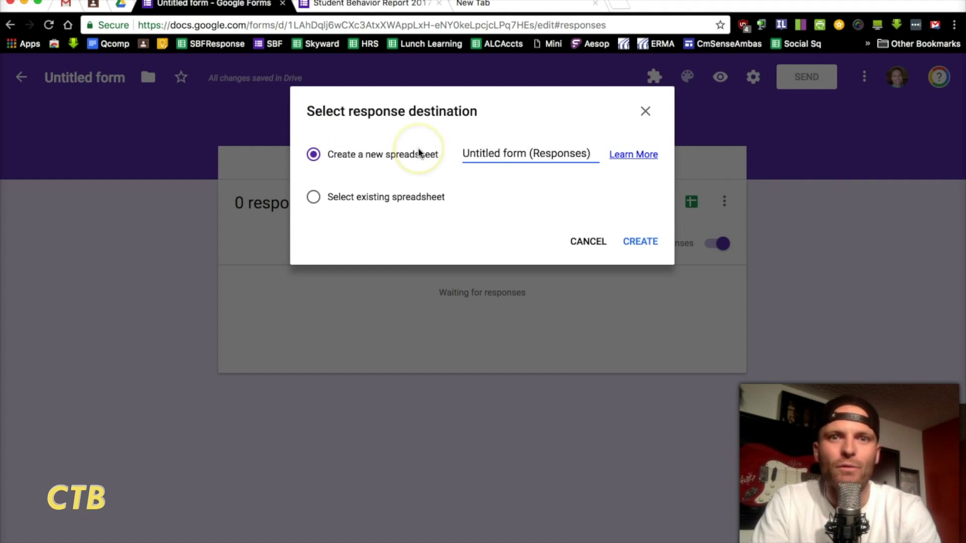
left_click(647, 244)
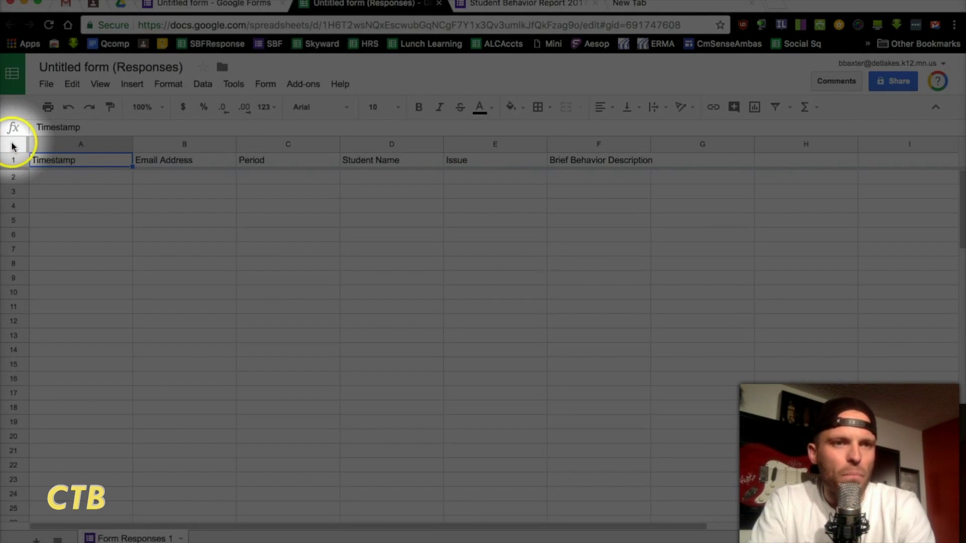
Apply Wrap text wrapping to the whole sheet, then select cell G1
left_click(12, 146)
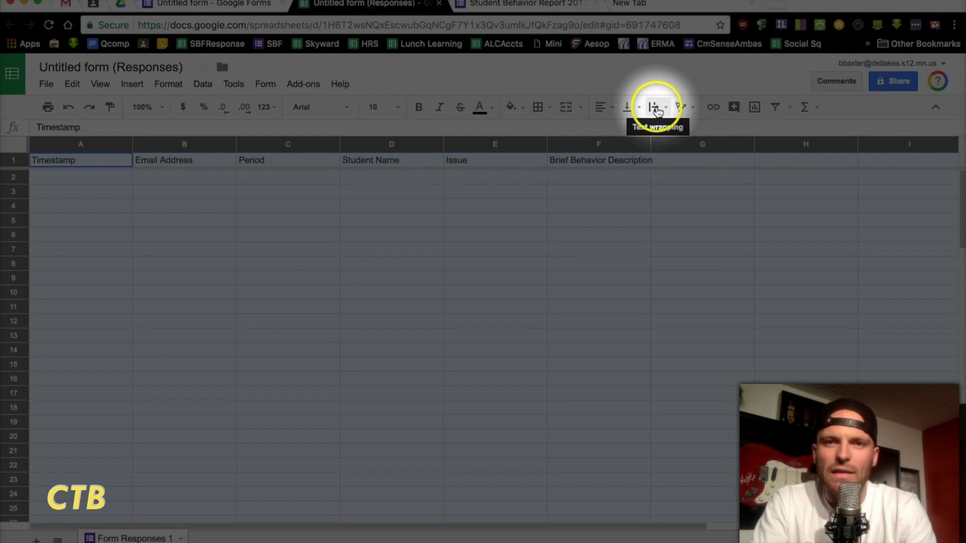
left_click(655, 107)
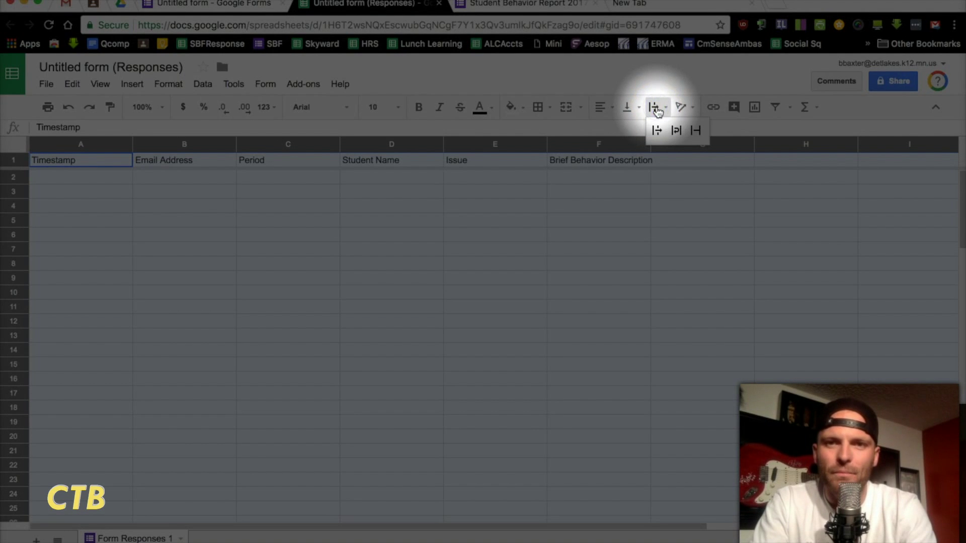
left_click(679, 131)
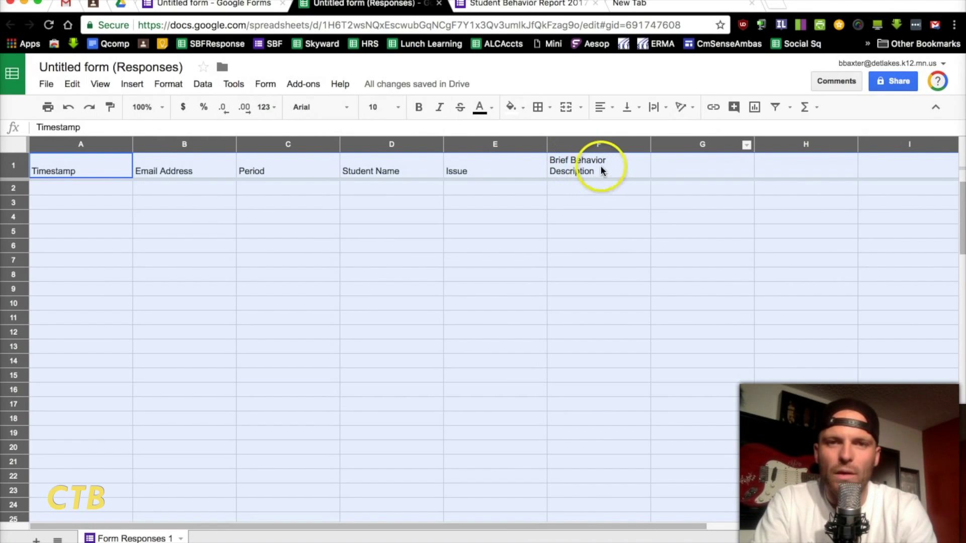
left_click(717, 167)
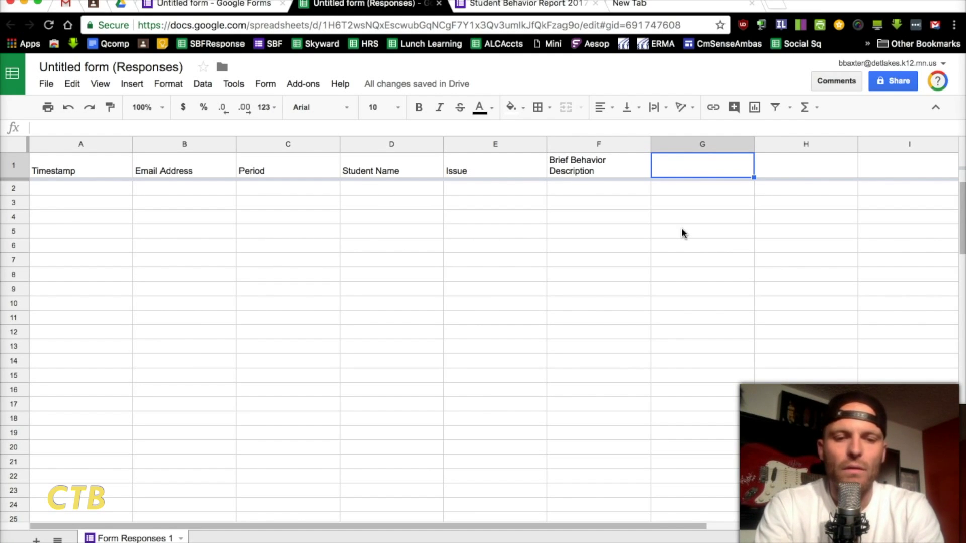
Replace the mistyped 'Response' in cell G1 with the header 'Follow Up' and commit it
type("Response")
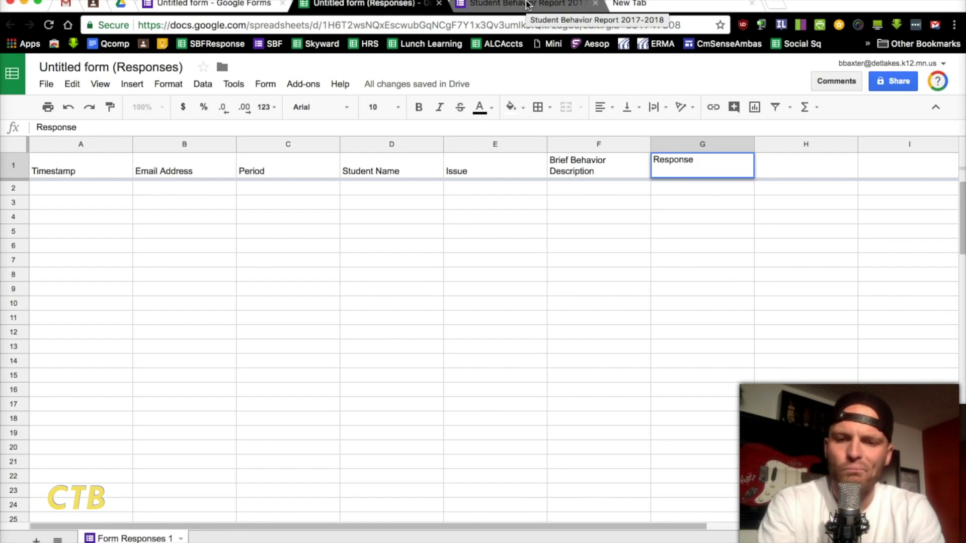
key("BackSpace")
key("BackSpace")
key("BackSpace")
key("BackSpace")
key("BackSpace")
key("BackSpace")
key("BackSpace")
type("Follow Up")
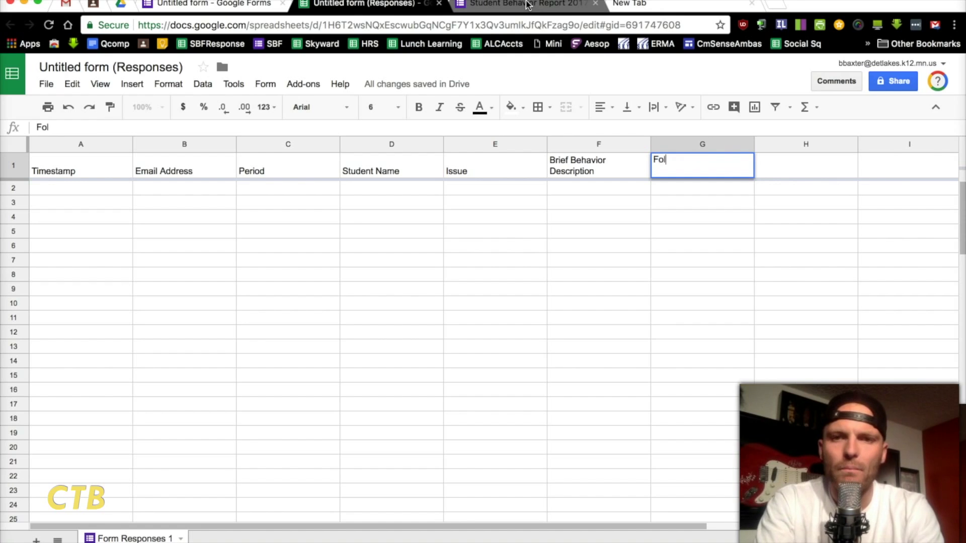
left_click(657, 217)
left_click(721, 170)
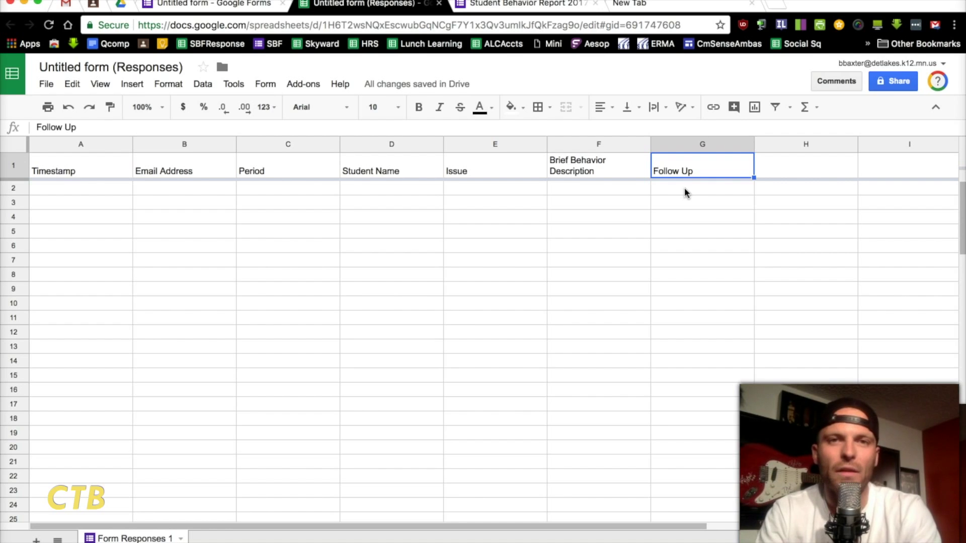
left_click(684, 189)
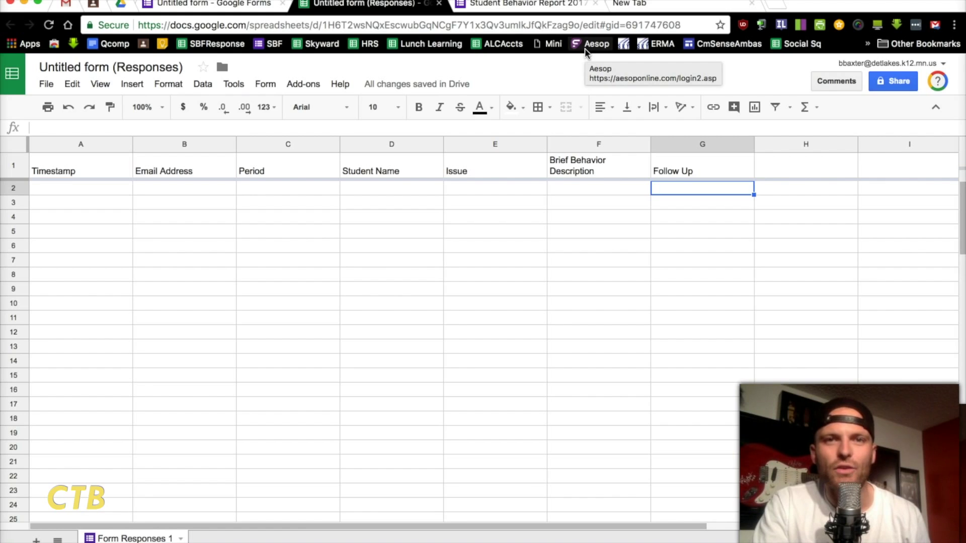
left_click(515, 42)
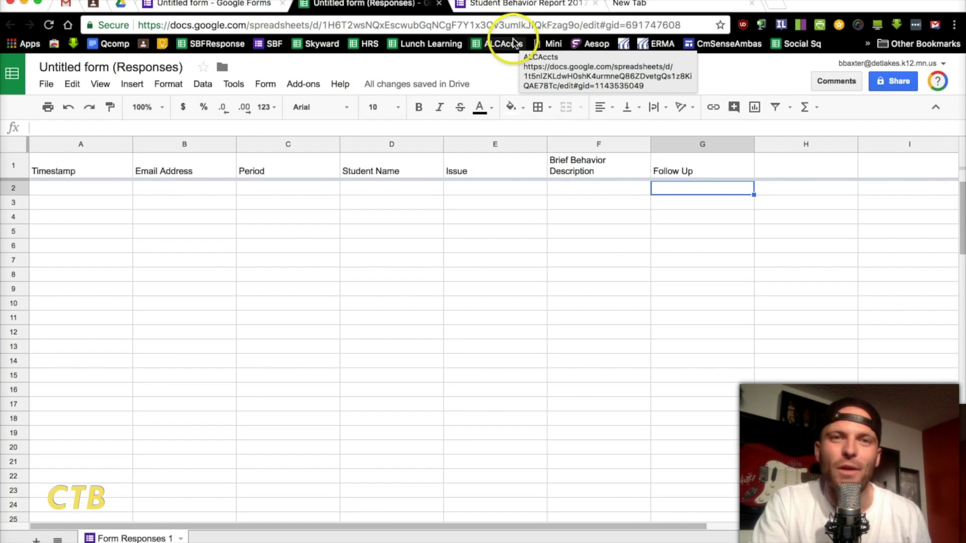